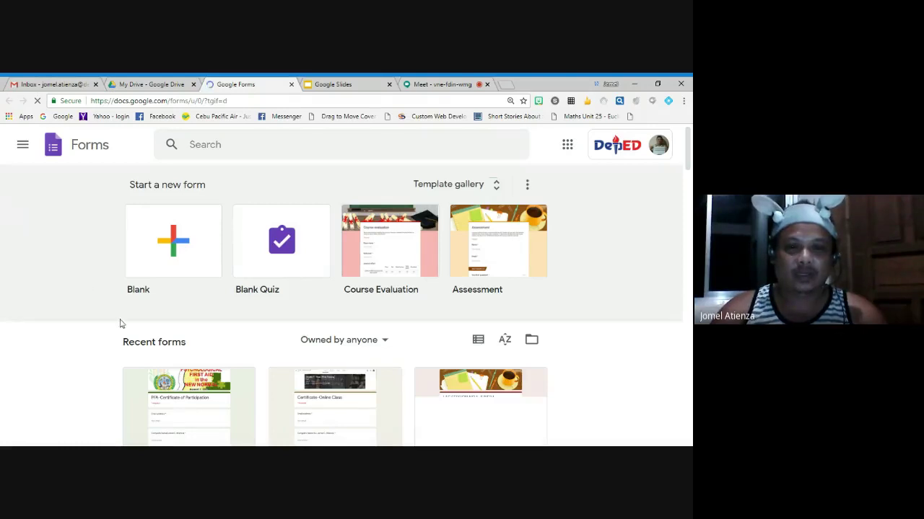
Start a new form from the Blank template
scroll(107, 302, "down", 2)
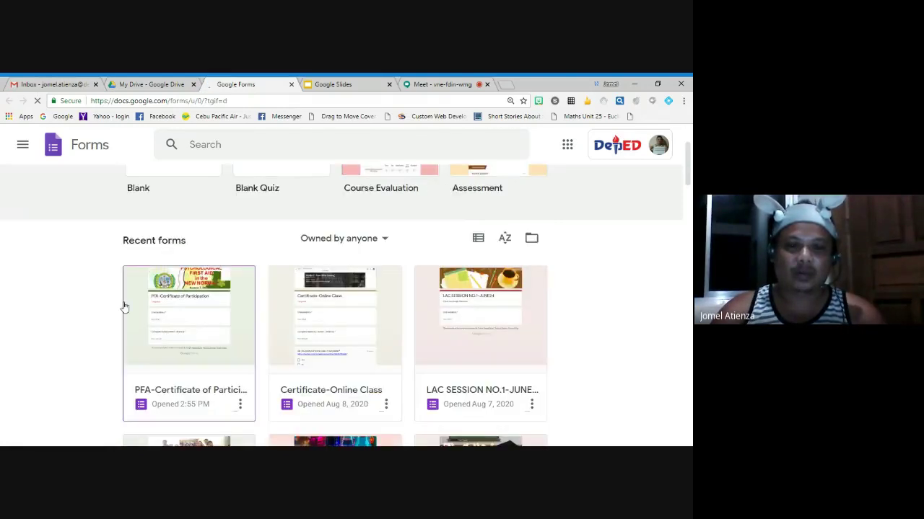
scroll(123, 307, "up", 1)
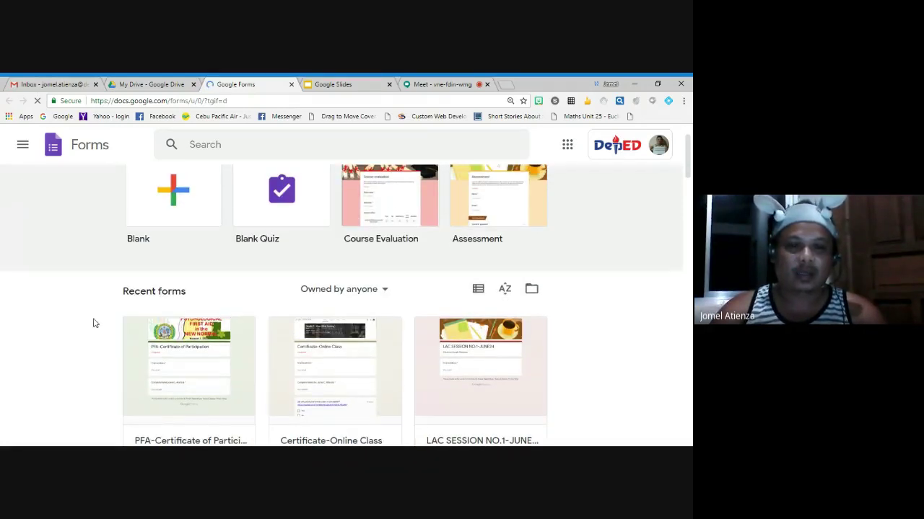
scroll(109, 310, "up", 1)
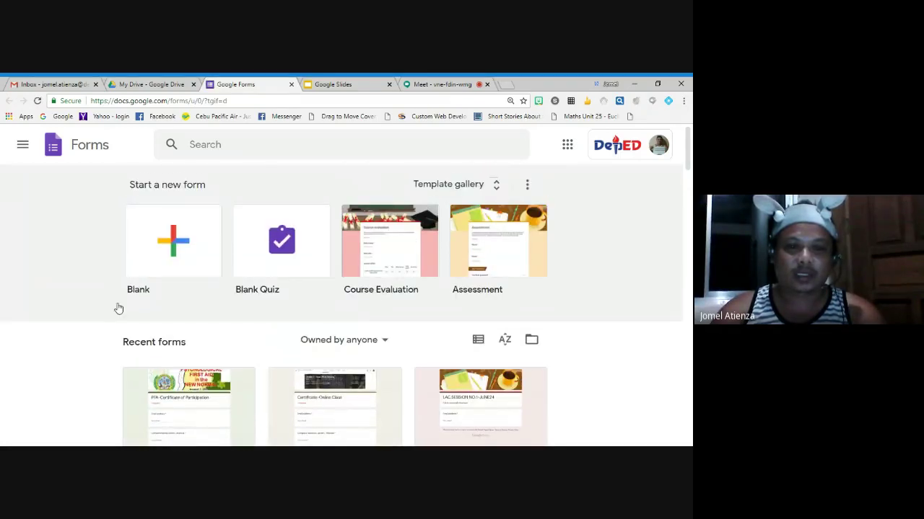
scroll(118, 310, "down", 2)
scroll(119, 308, "down", 3)
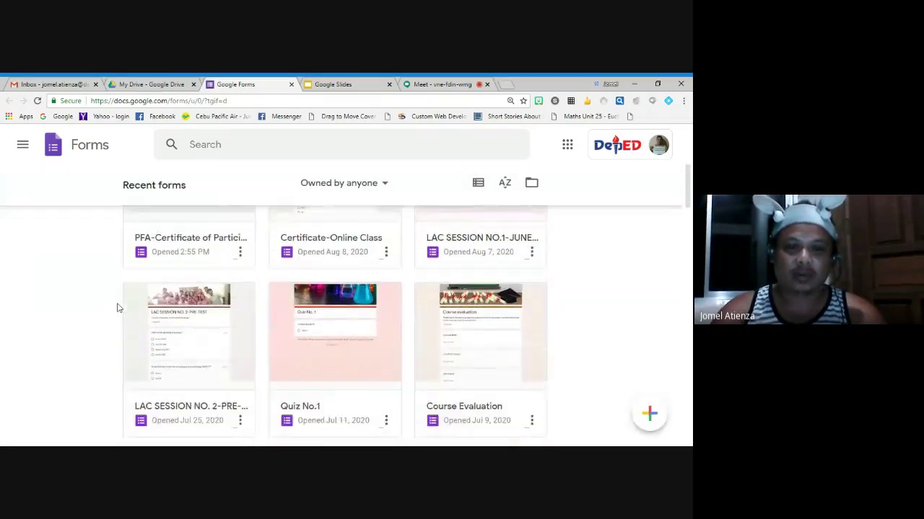
scroll(118, 308, "up", 5)
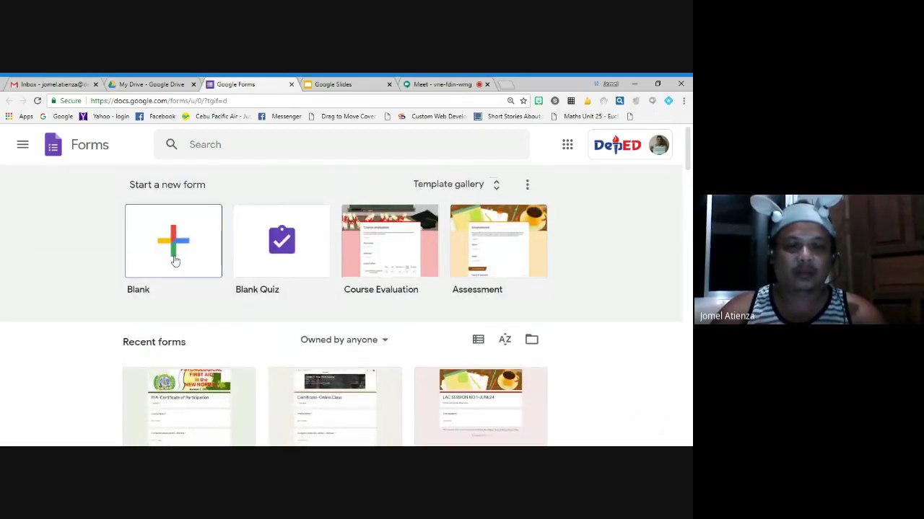
left_click(173, 260)
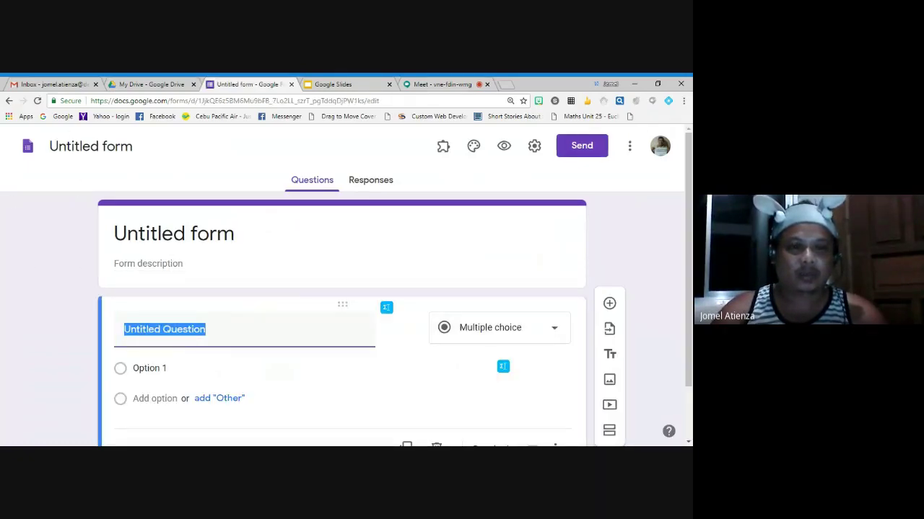
Rename the untitled form to 'autocrat'
left_click(91, 146)
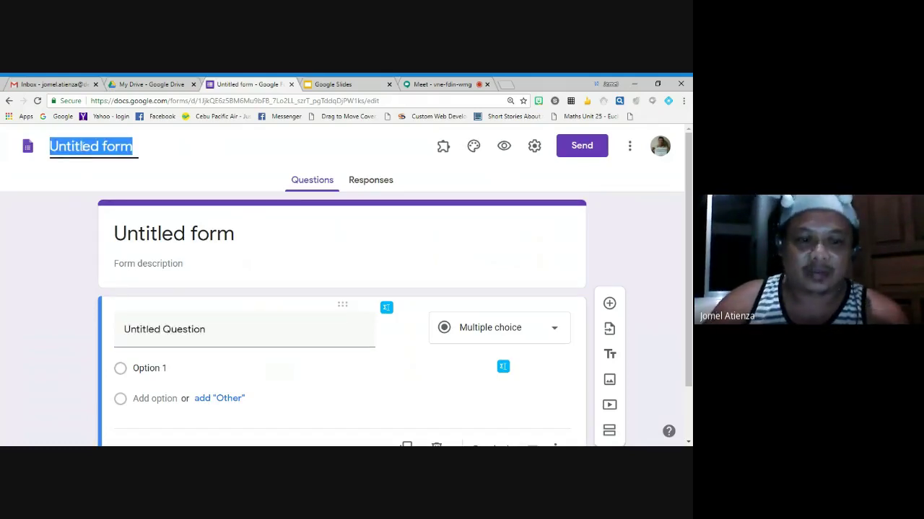
type("autocrat")
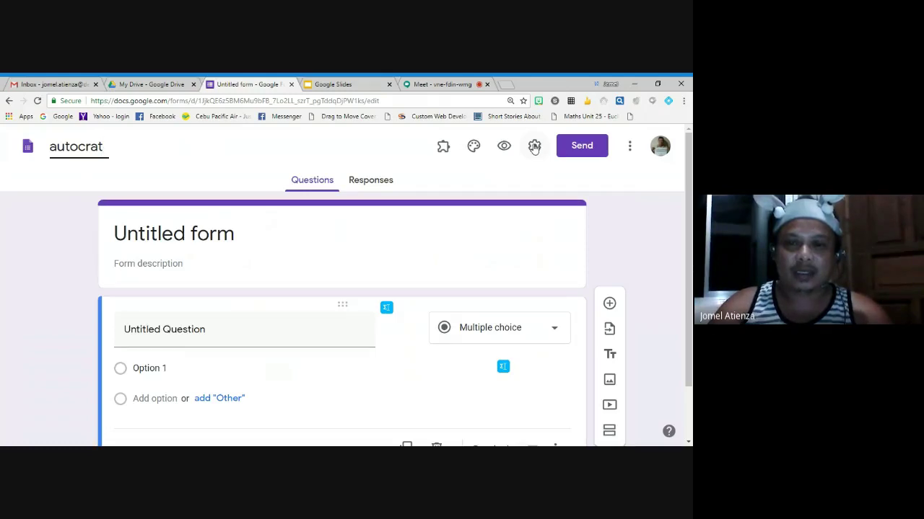
left_click(534, 147)
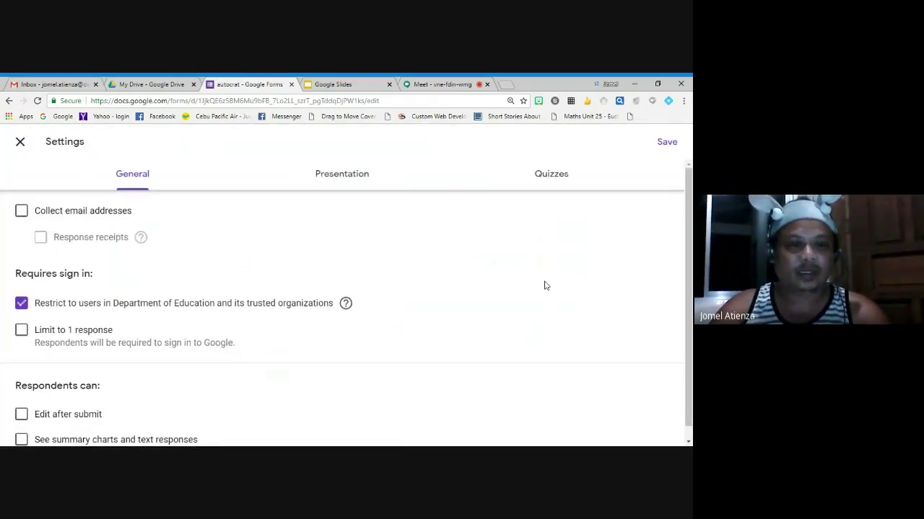
Turn on 'Make this a quiz' in the Quizzes settings
left_click(552, 176)
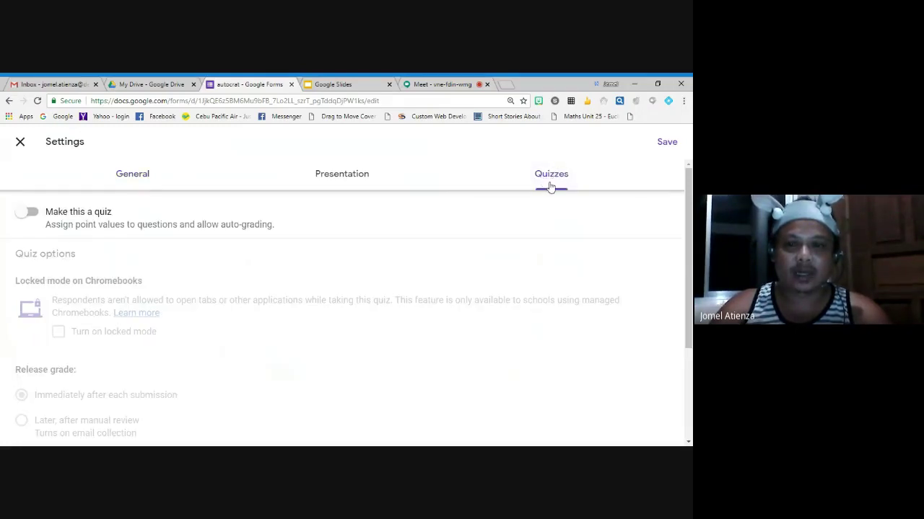
left_click(29, 212)
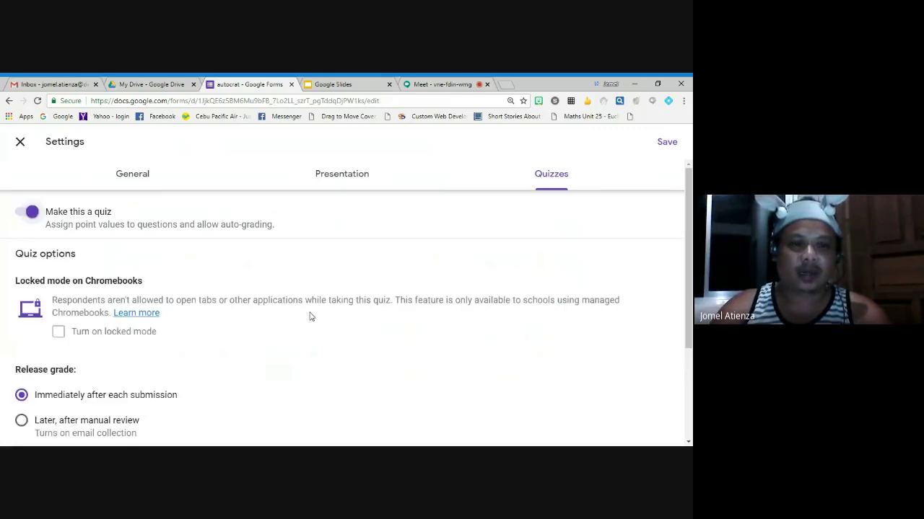
scroll(311, 315, "down", 3)
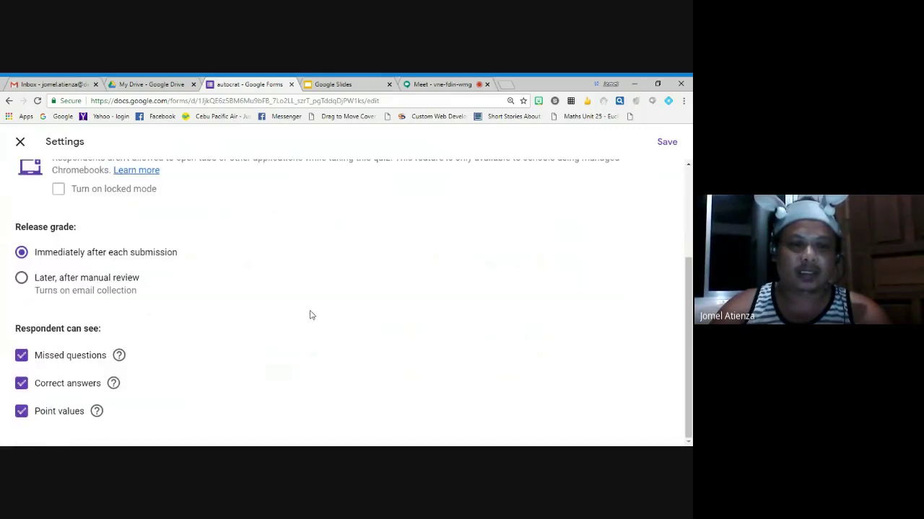
scroll(310, 314, "up", 5)
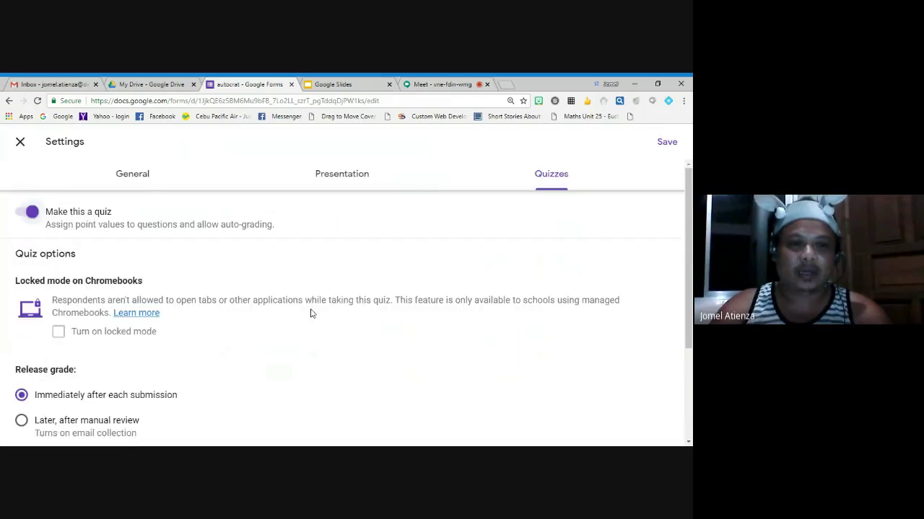
Collect email addresses and set response receipts to Always
left_click(151, 182)
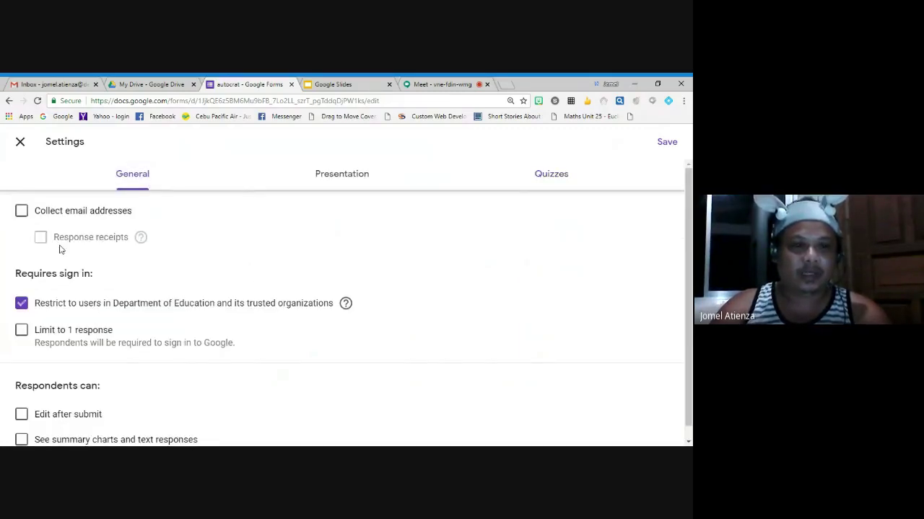
left_click(22, 215)
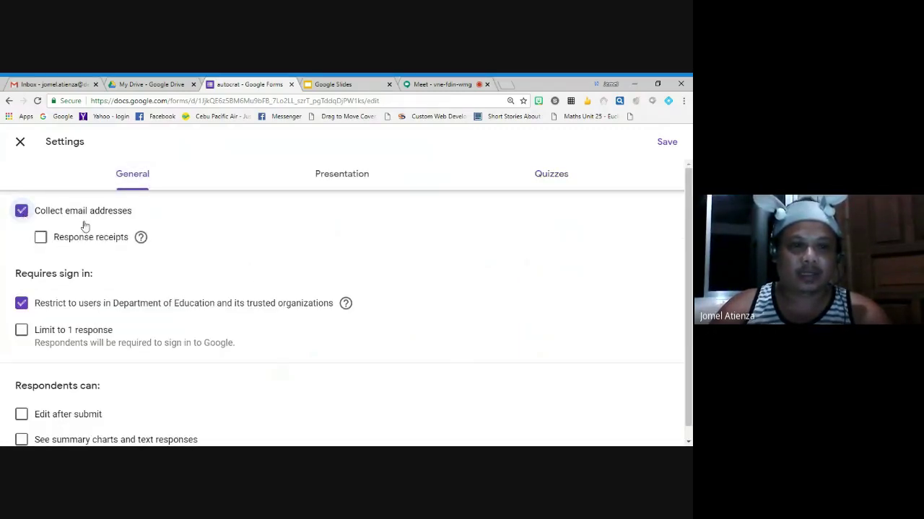
left_click(41, 239)
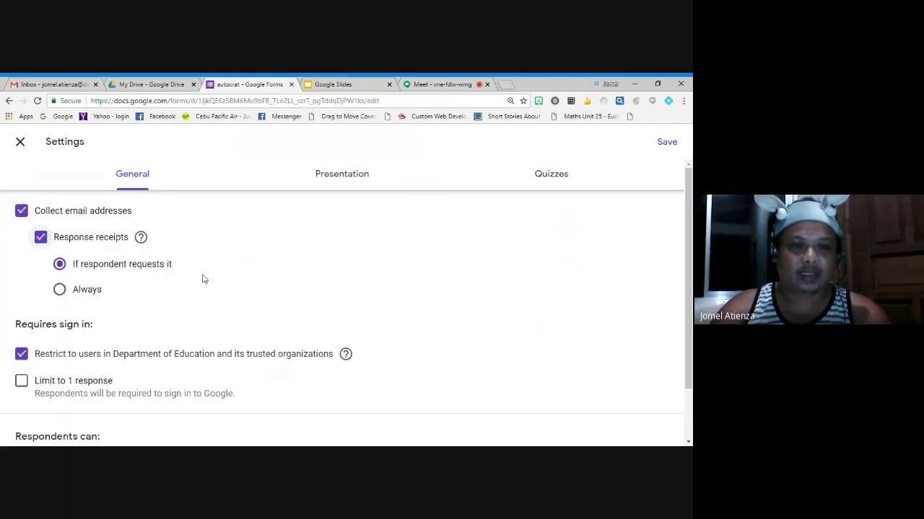
left_click(59, 290)
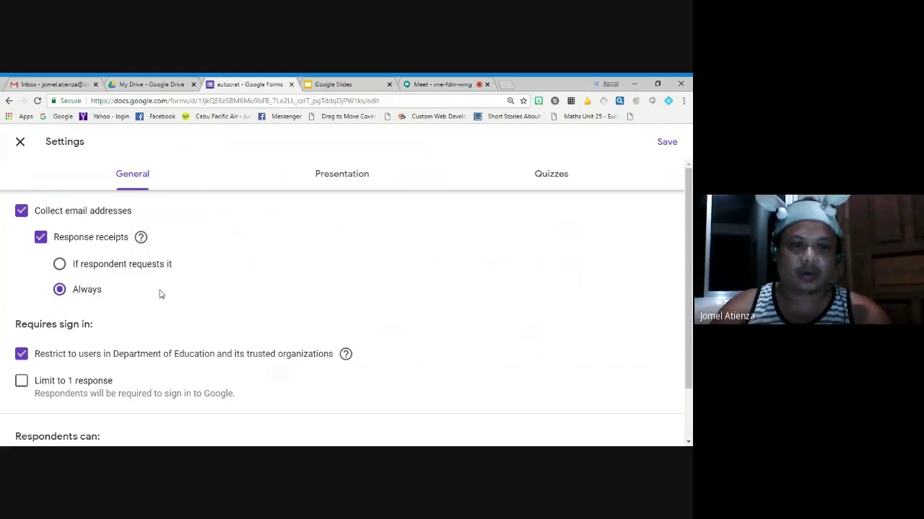
scroll(257, 333, "down", 1)
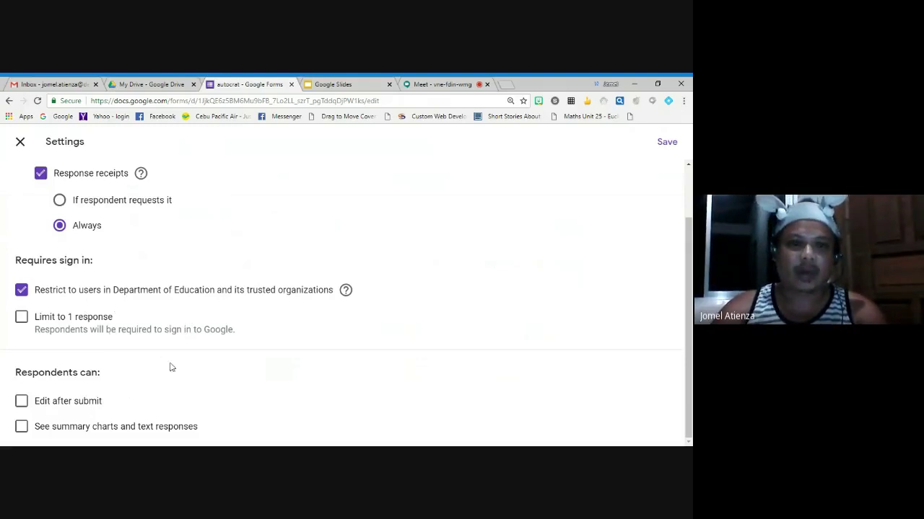
scroll(171, 366, "up", 1)
scroll(172, 365, "up", 1)
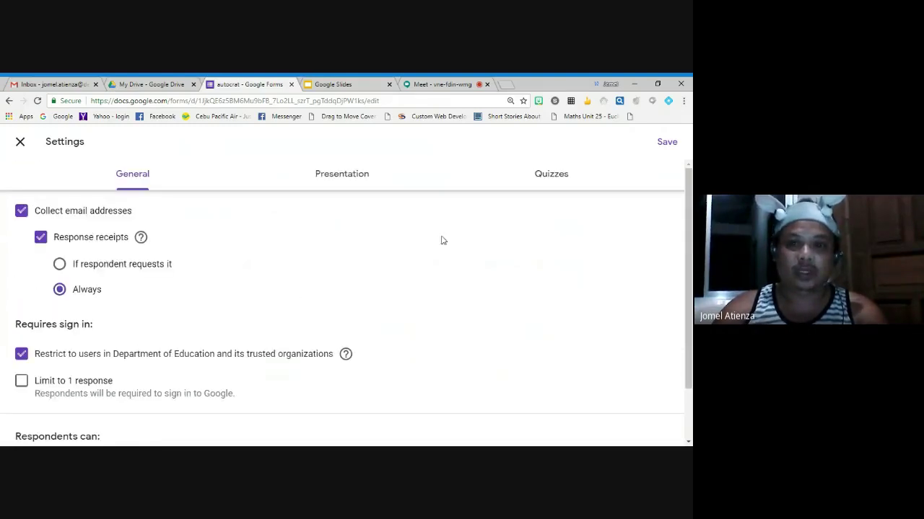
scroll(438, 311, "down", 1)
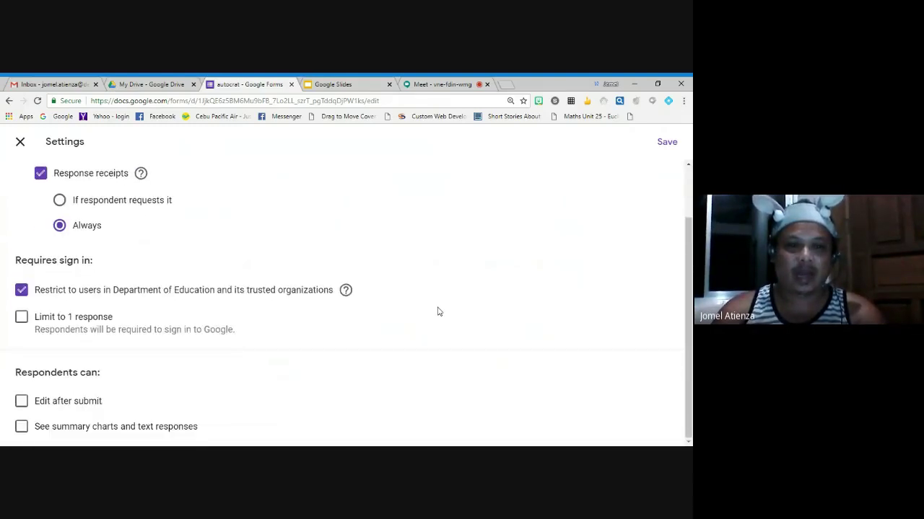
scroll(437, 313, "up", 1)
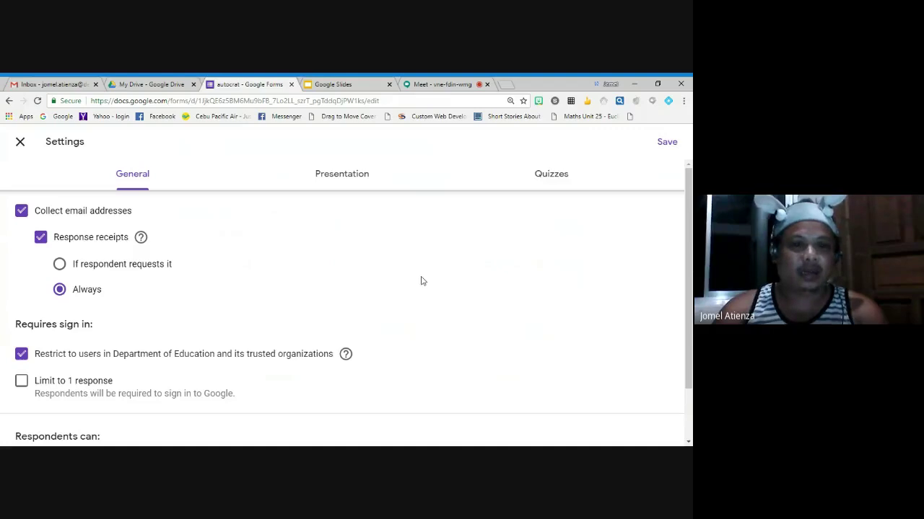
Save the settings, recheck the quiz options, and save them again
left_click(666, 143)
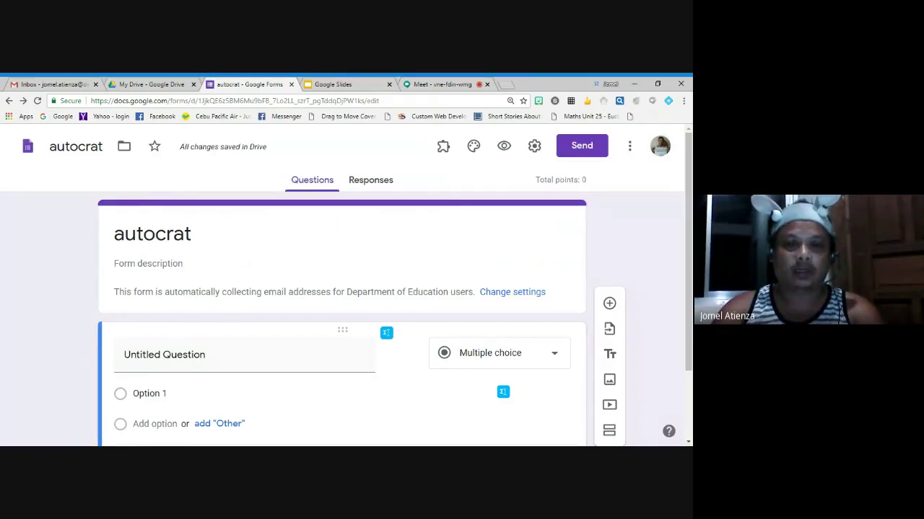
scroll(524, 241, "down", 1)
scroll(523, 235, "up", 1)
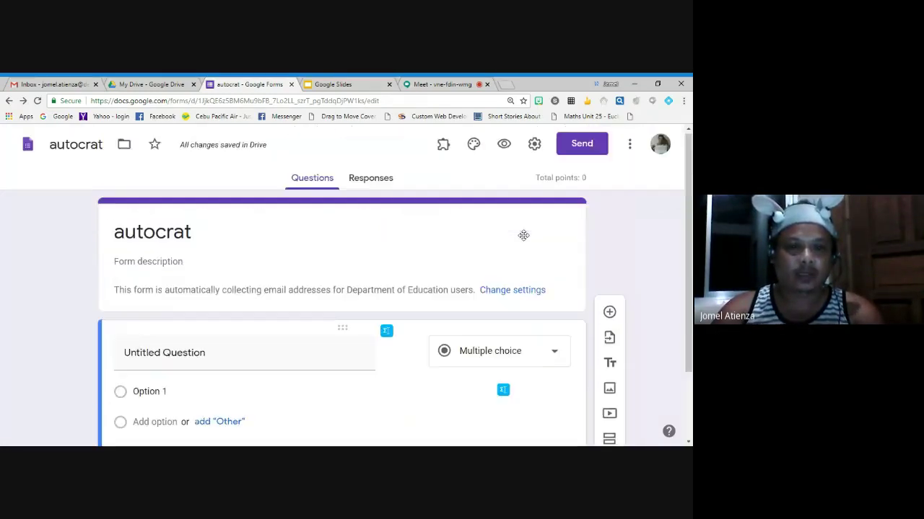
left_click(534, 145)
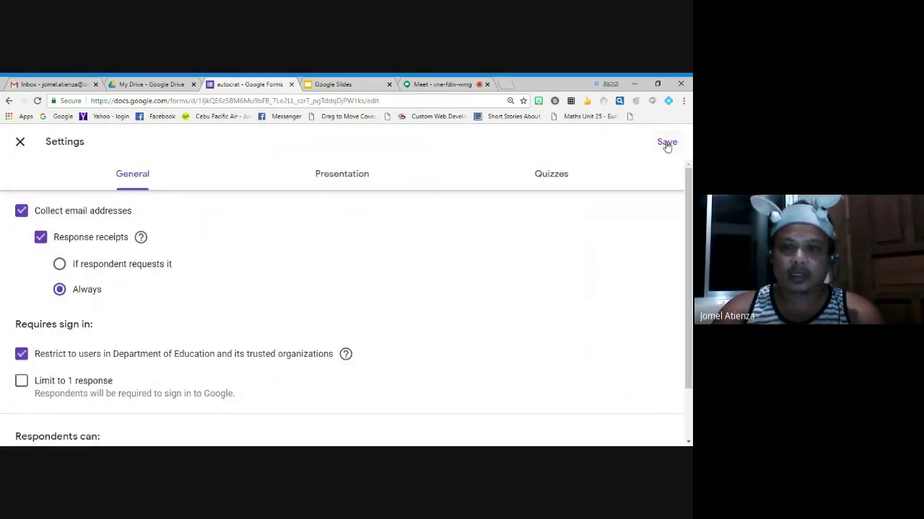
left_click(551, 177)
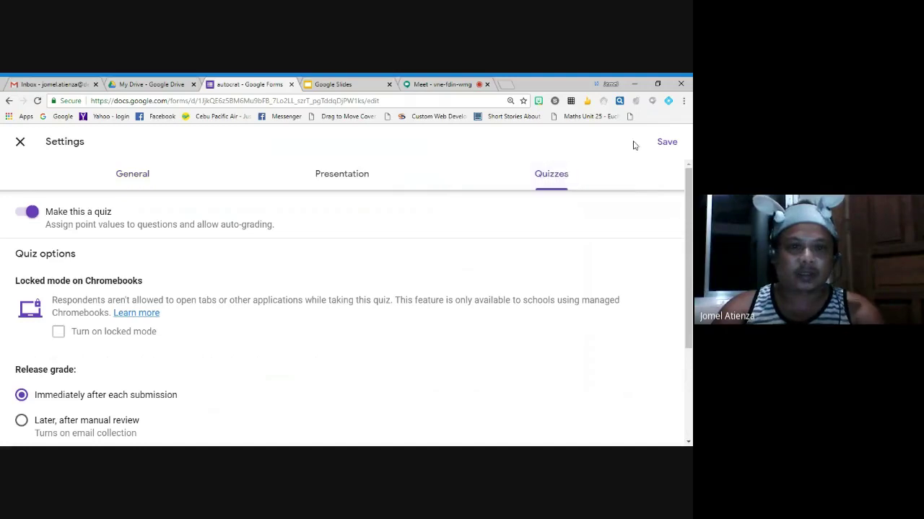
left_click(664, 142)
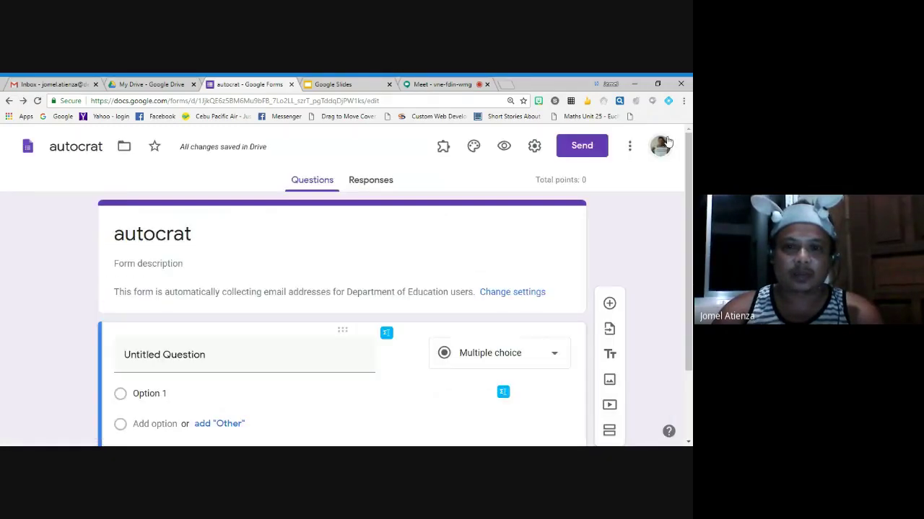
scroll(364, 258, "down", 2)
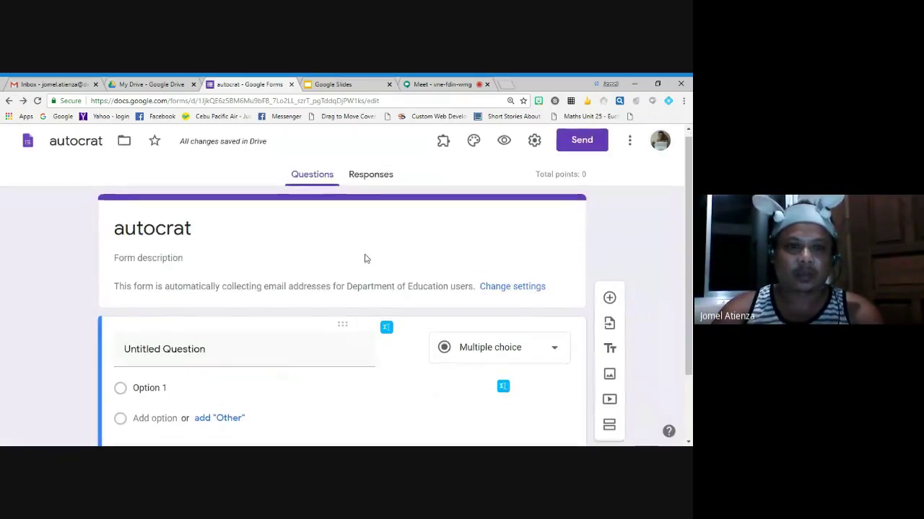
scroll(365, 258, "up", 2)
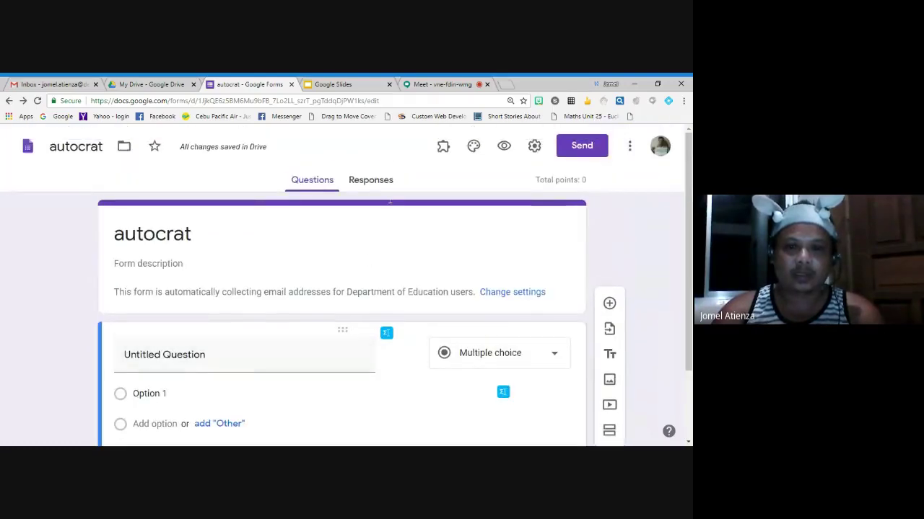
Preview the live autocrat form, then close the preview tab
left_click(504, 147)
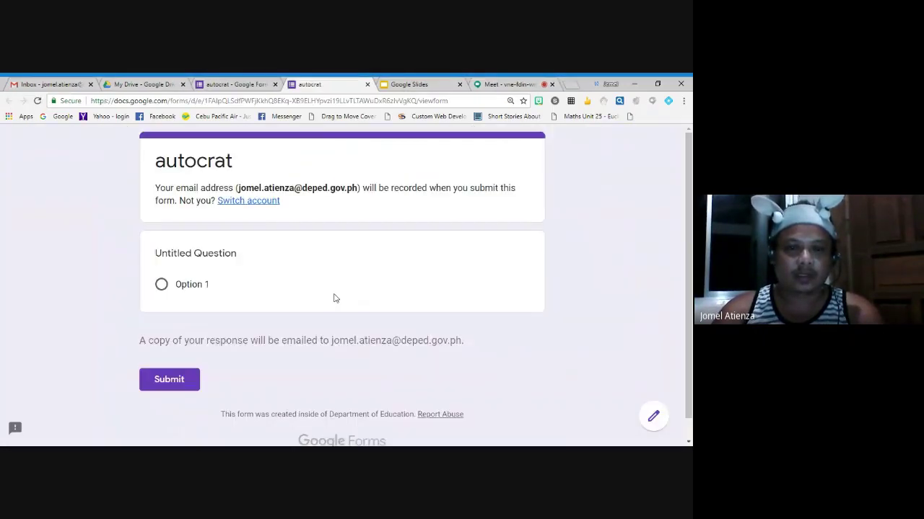
scroll(335, 295, "down", 1)
scroll(336, 295, "up", 1)
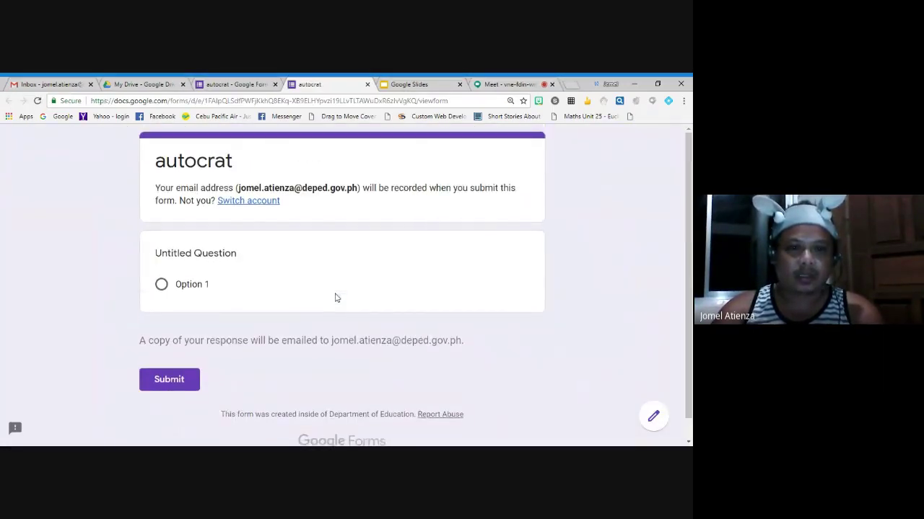
left_click(365, 85)
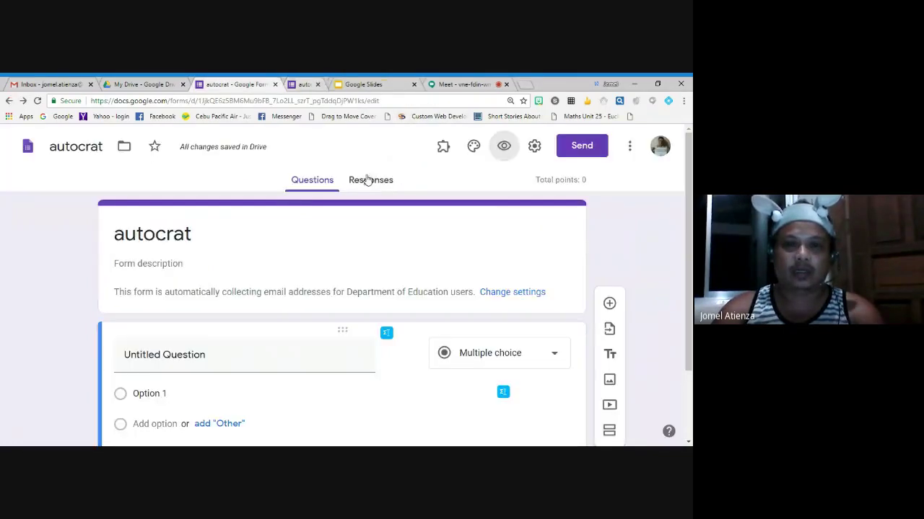
Turn on 'Limit to 1 response' and turn off the Department of Education restriction
left_click(534, 146)
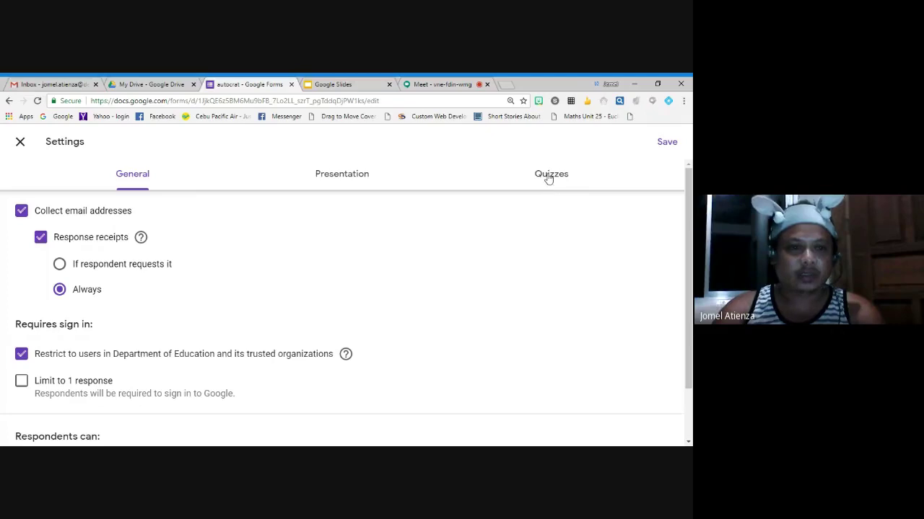
left_click(549, 175)
scroll(202, 335, "down", 3)
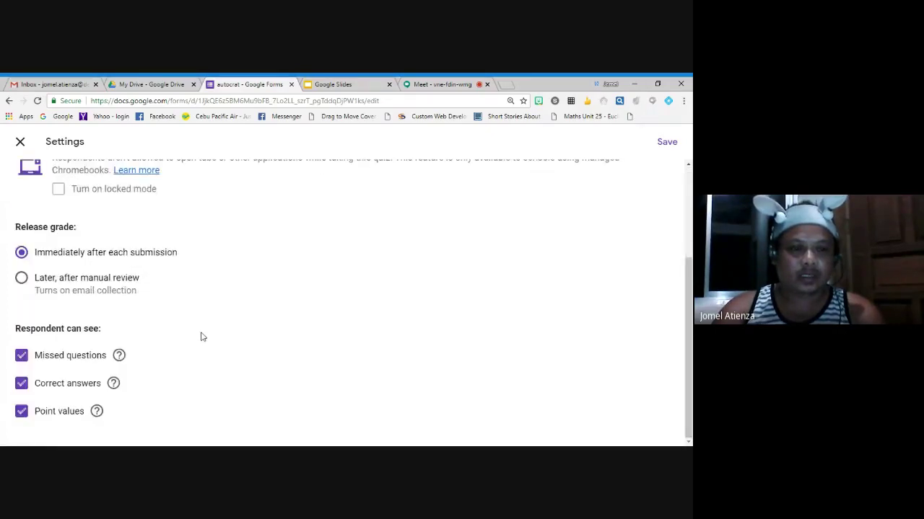
scroll(203, 337, "up", 5)
left_click(139, 179)
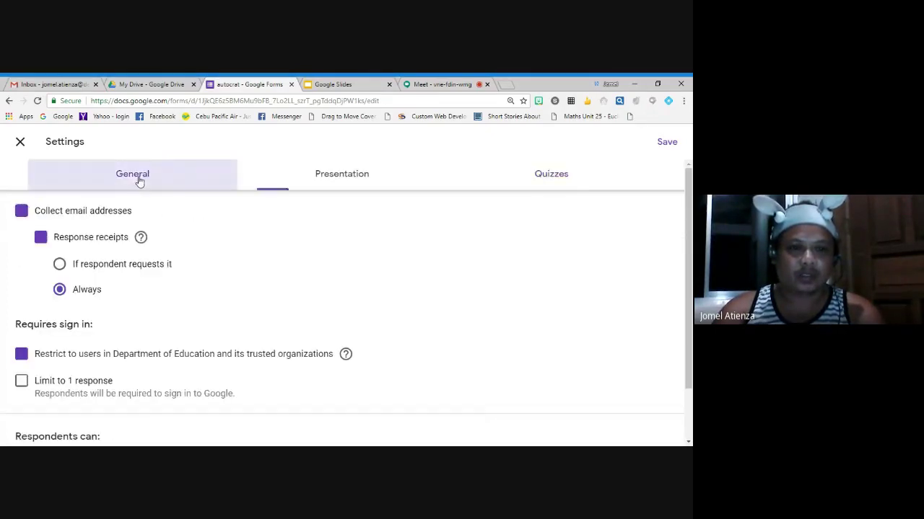
scroll(318, 327, "down", 2)
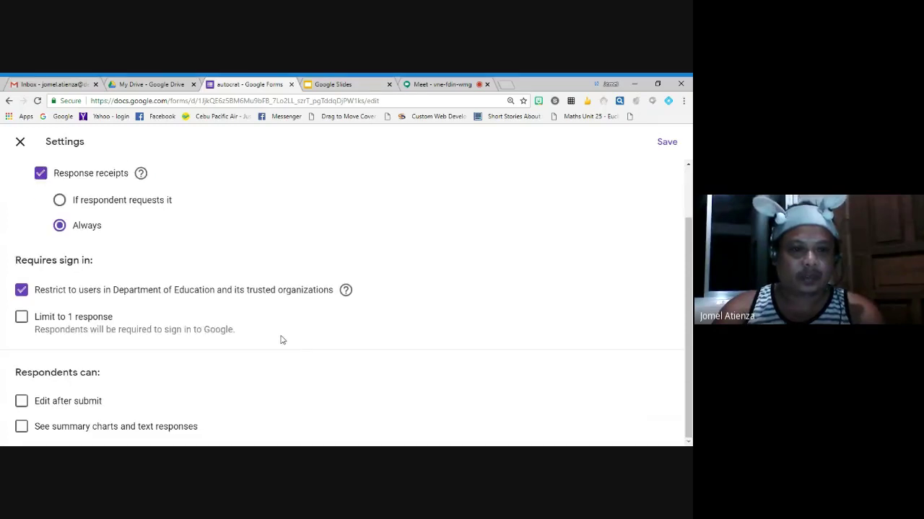
left_click(22, 317)
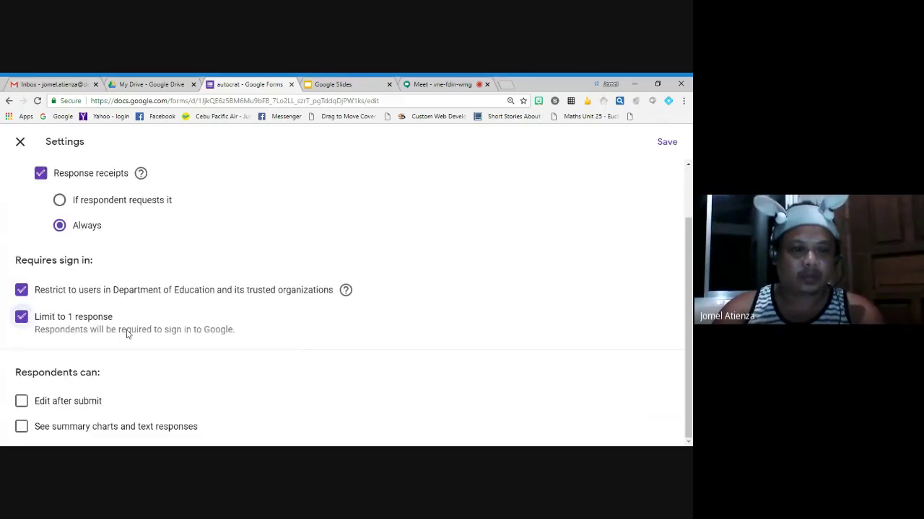
left_click(22, 290)
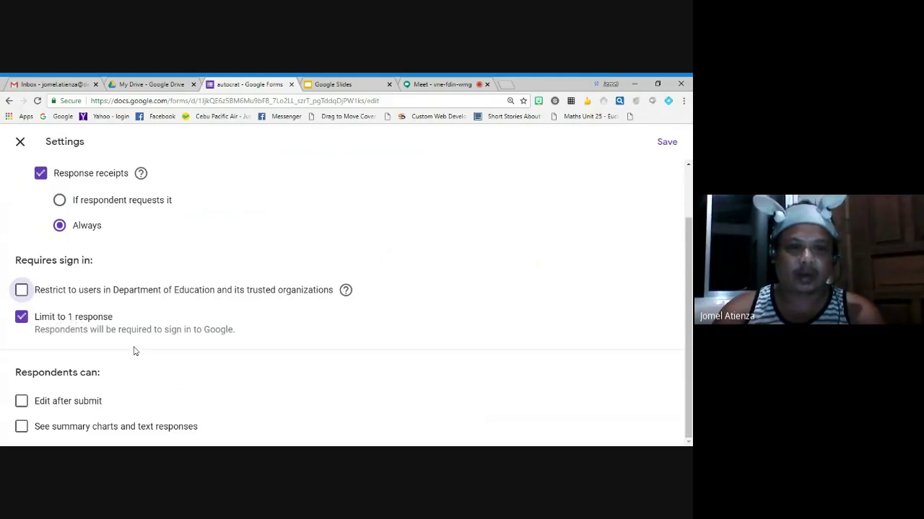
scroll(134, 352, "up", 1)
scroll(188, 306, "down", 1)
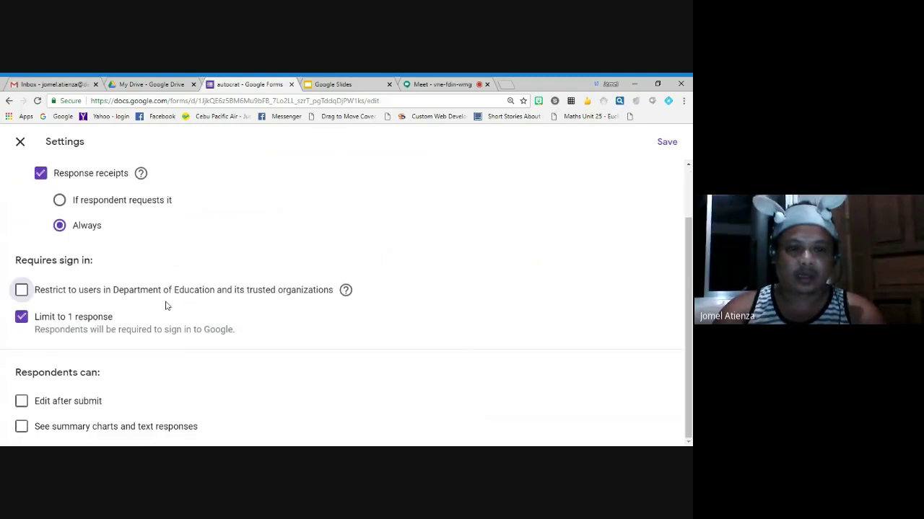
Save the updated settings, then select the untitled question's title for editing
left_click(665, 143)
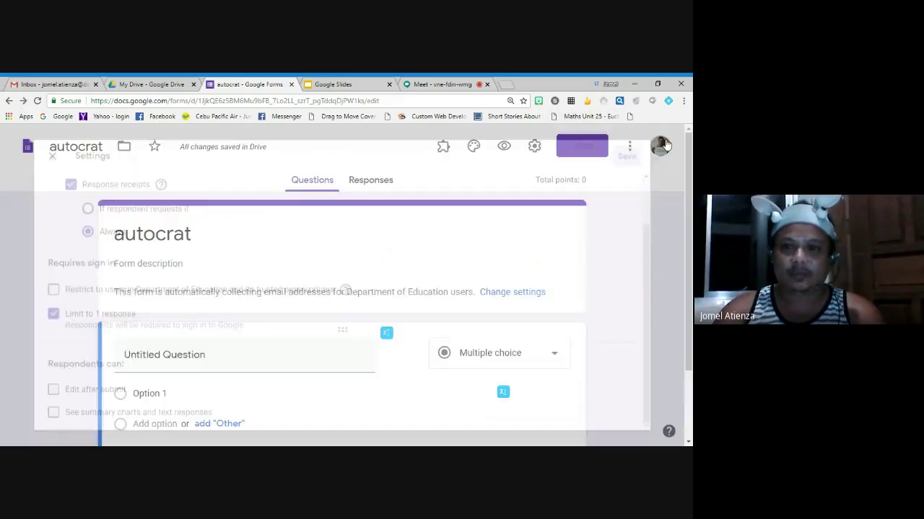
scroll(367, 288, "down", 2)
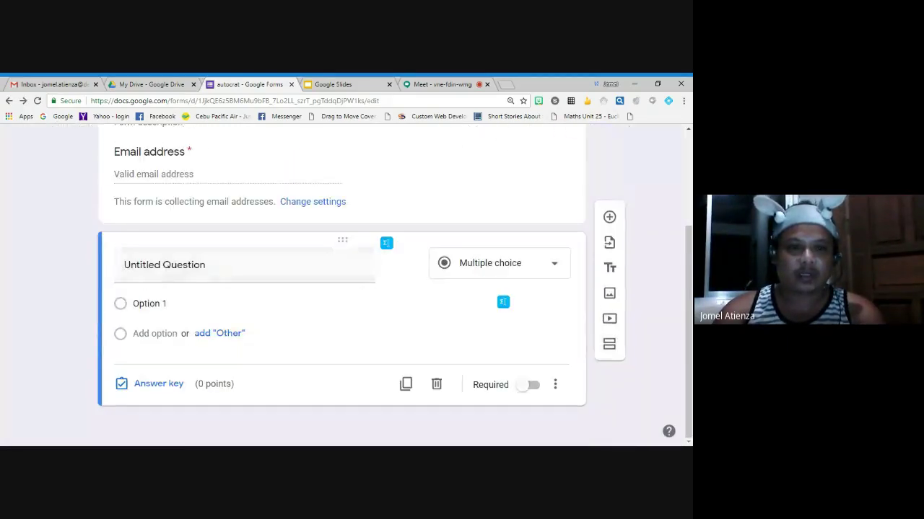
scroll(130, 252, "up", 2)
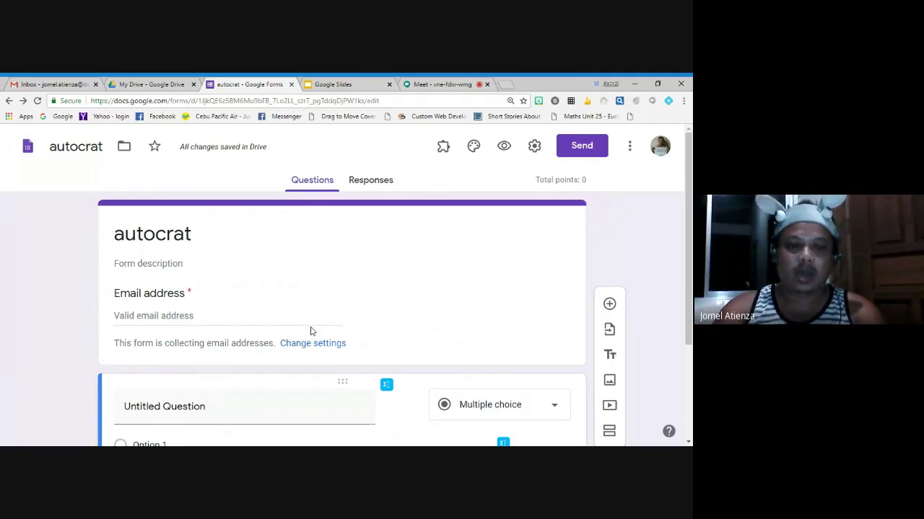
scroll(311, 331, "down", 1)
left_click(165, 356)
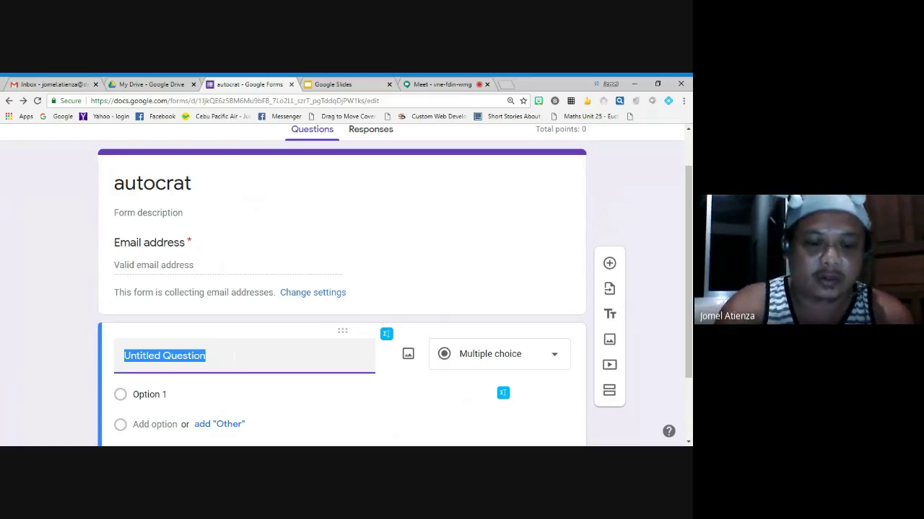
Title the question 'Complete Name' with a sample full name in brackets, and mark it Required
type("Complete")
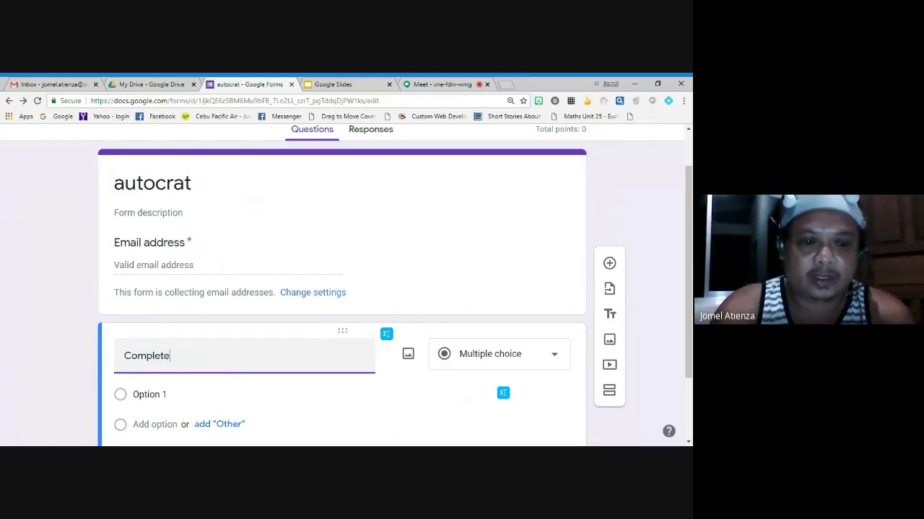
type(" Name")
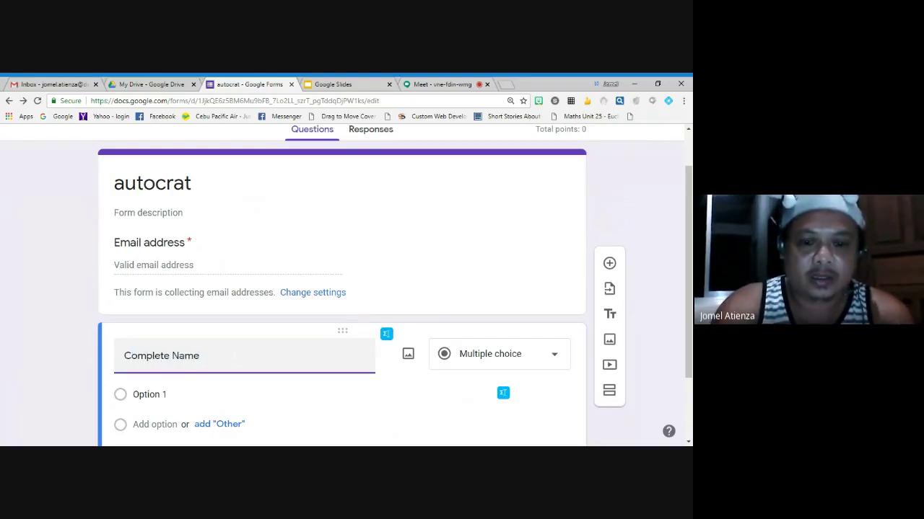
type("(")
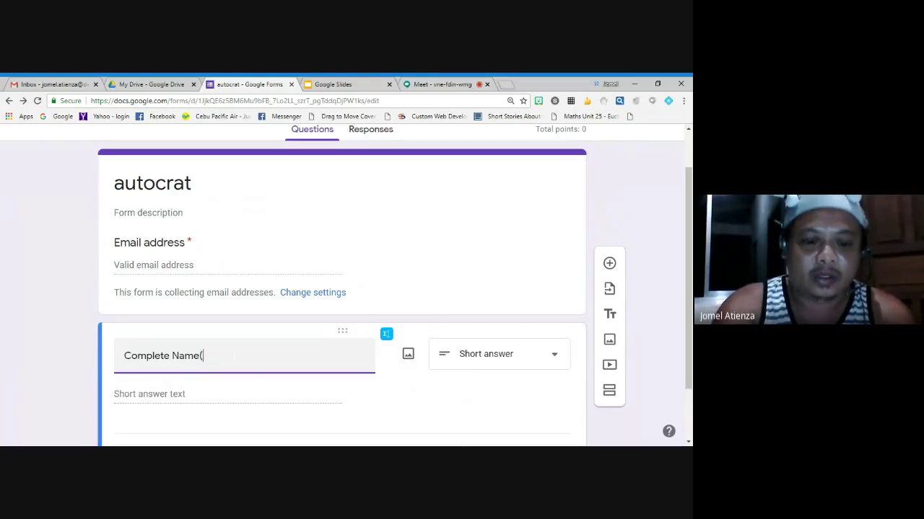
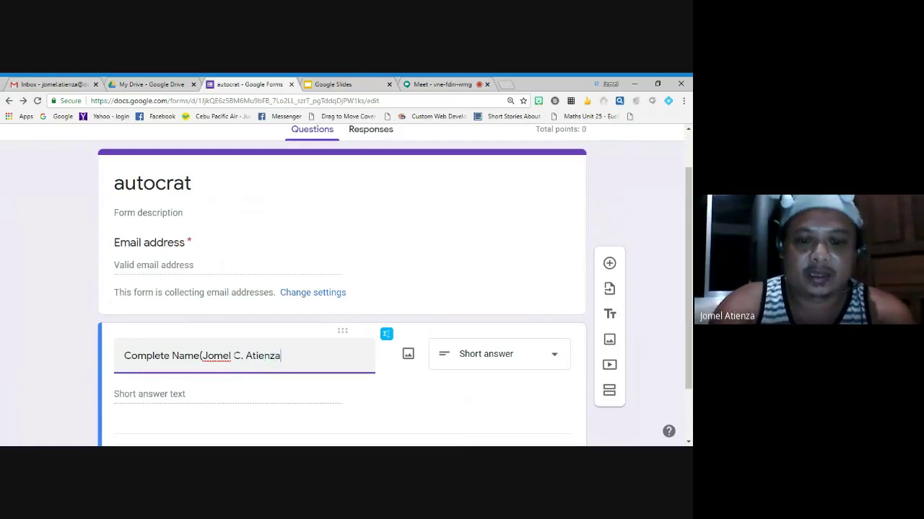
type(")")
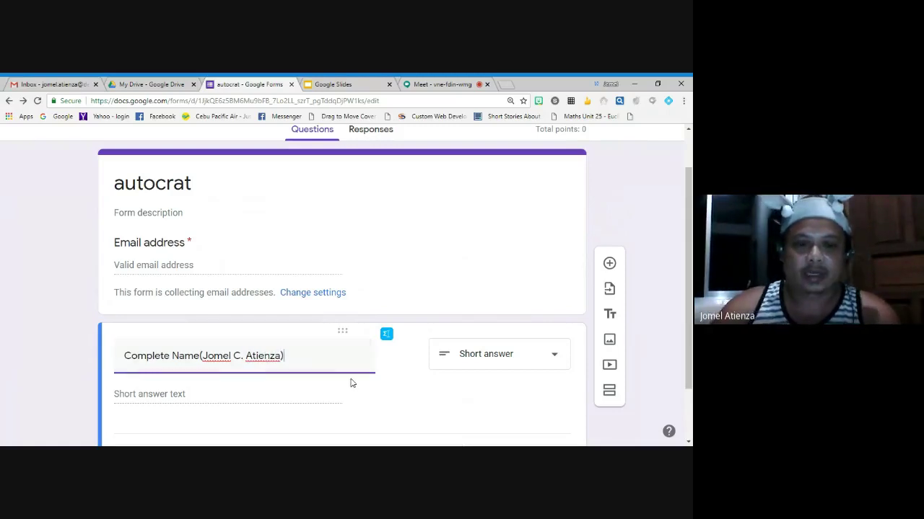
scroll(352, 383, "down", 2)
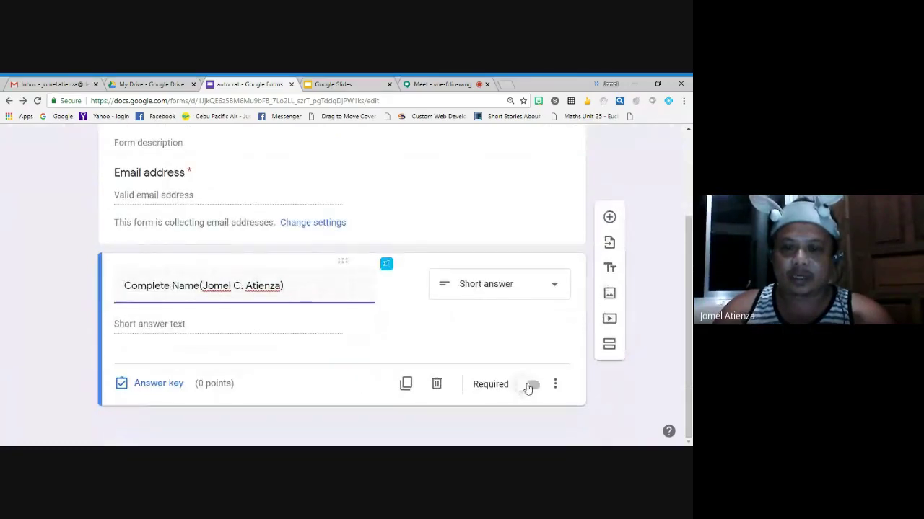
left_click(530, 386)
scroll(439, 382, "up", 3)
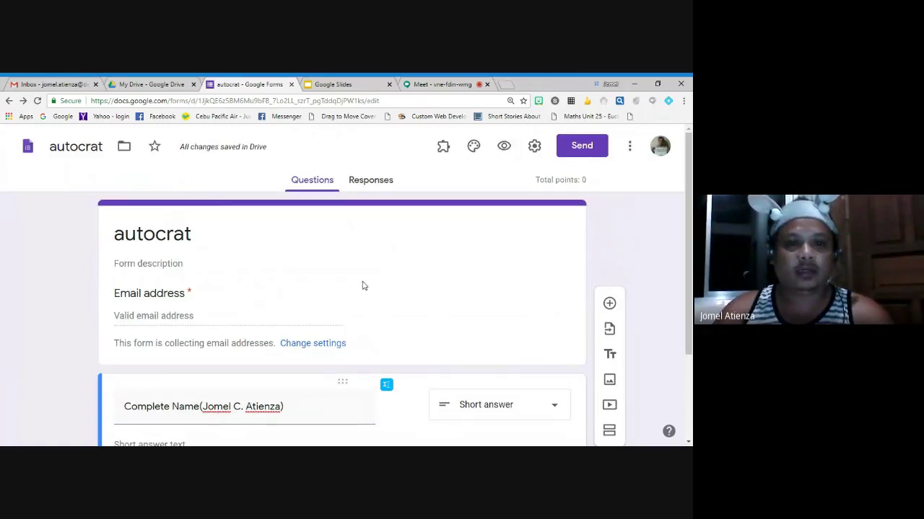
Preview the form and enter the respondent's email address
left_click(504, 147)
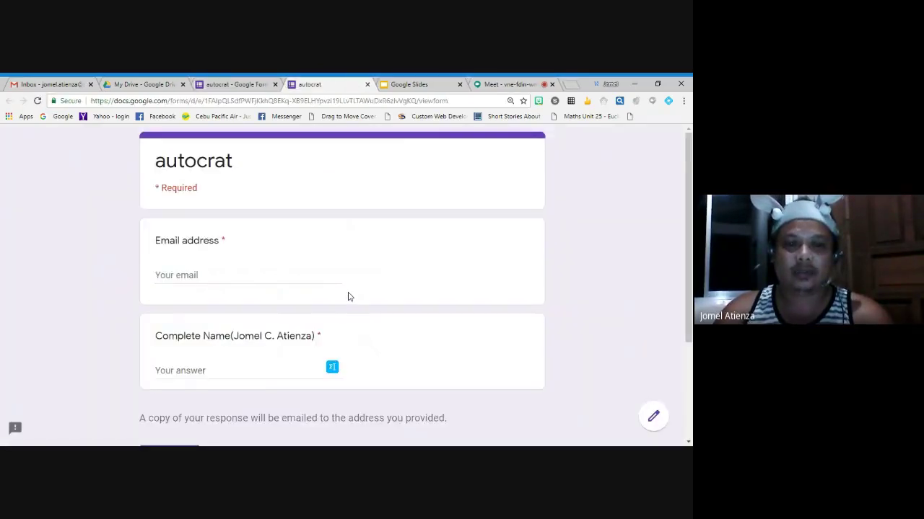
scroll(348, 296, "down", 2)
scroll(346, 295, "up", 2)
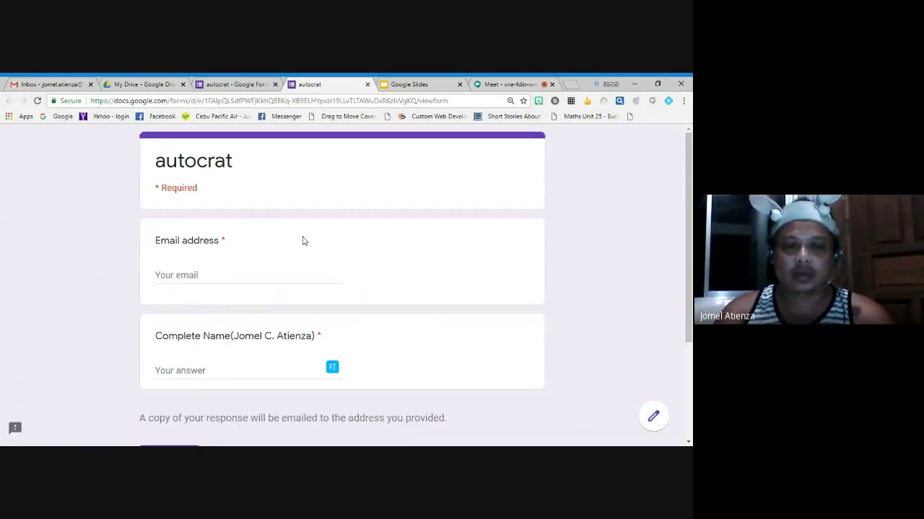
scroll(303, 241, "down", 2)
scroll(303, 241, "up", 2)
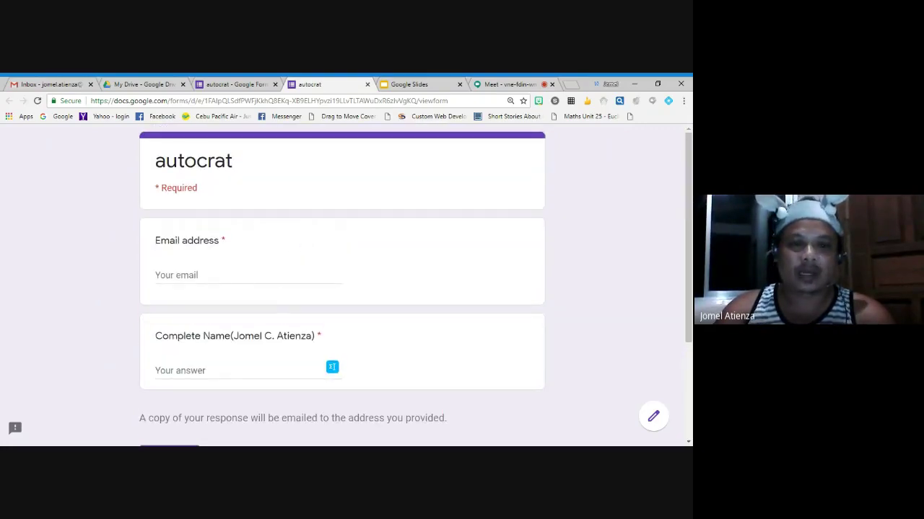
left_click(248, 275)
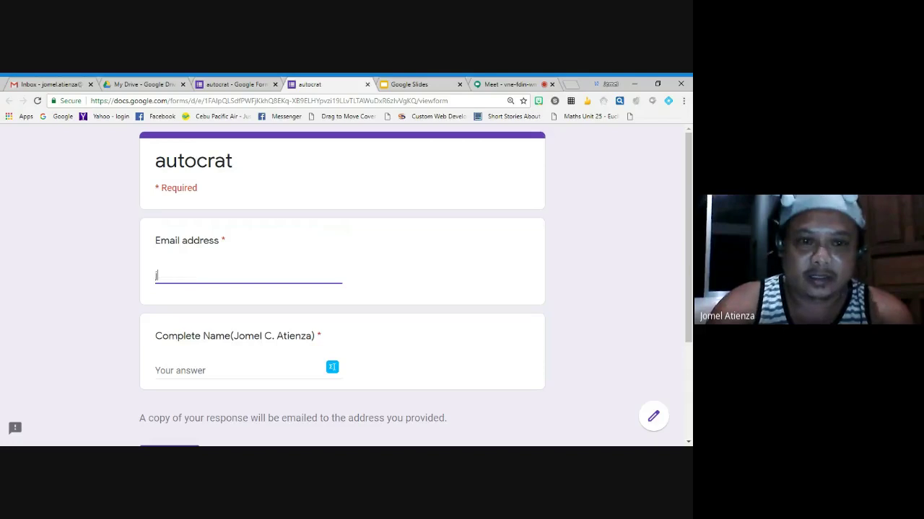
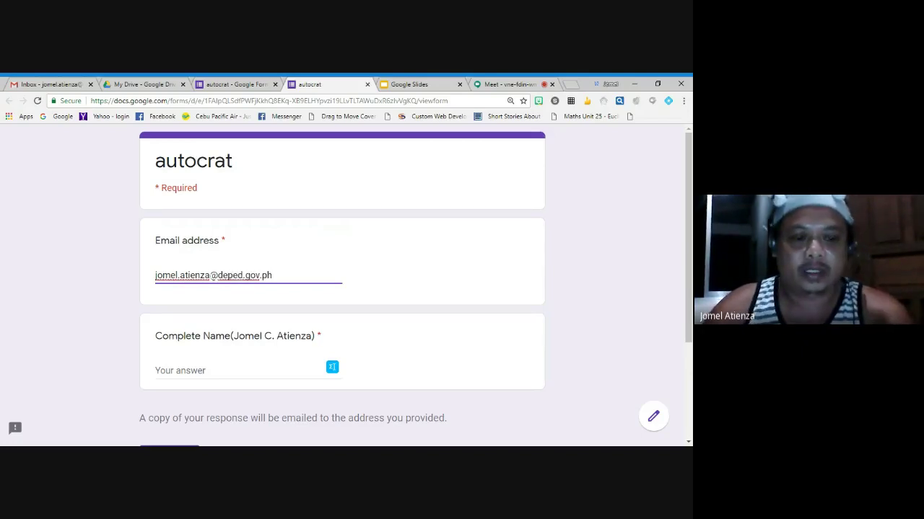
Copy the sample name from the question title into Complete Name and submit the response
left_click(156, 370)
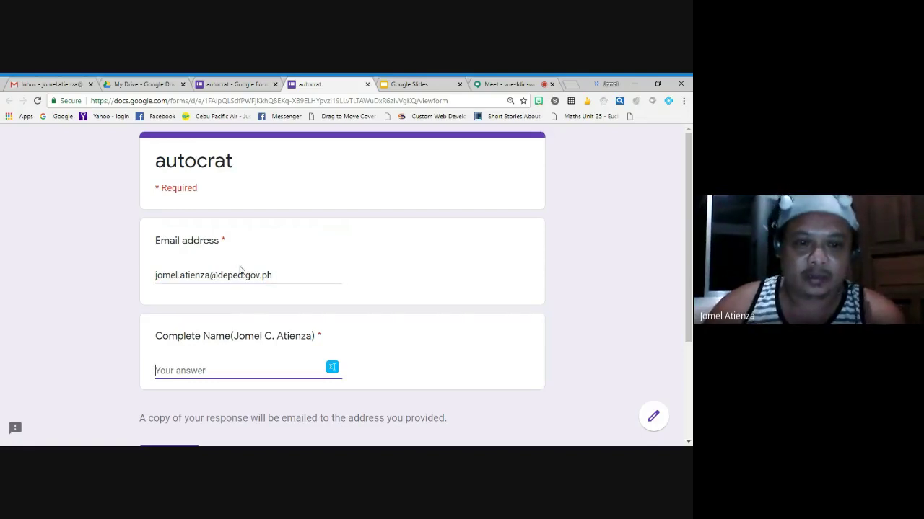
left_click_drag(233, 336, 312, 336)
key("ctrl+c")
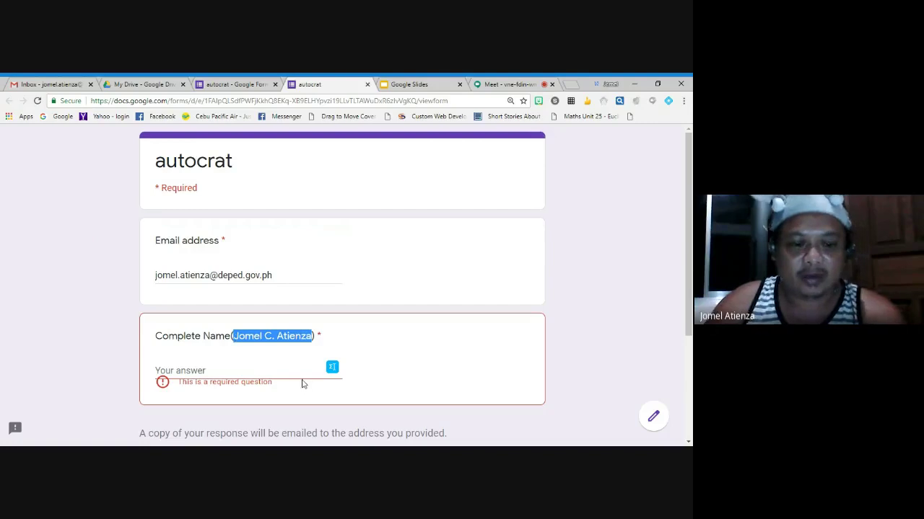
left_click(187, 371)
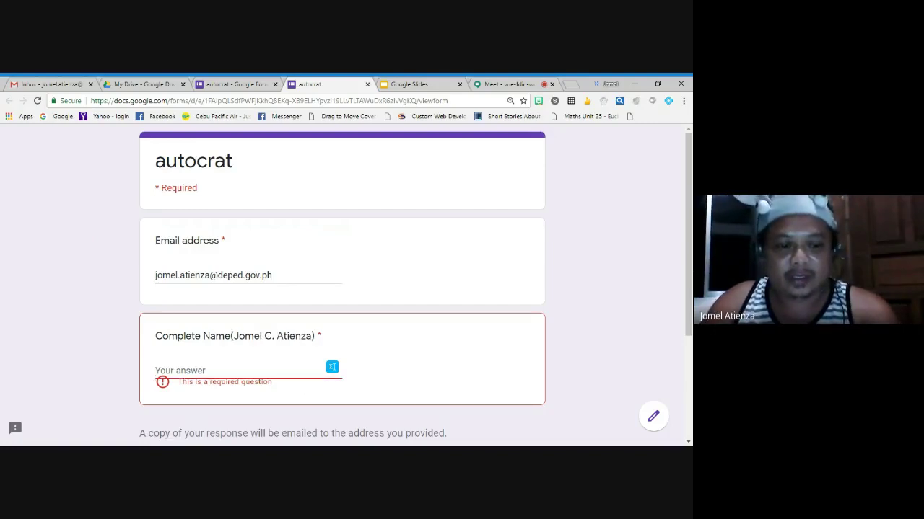
key("ctrl+v")
scroll(325, 385, "down", 2)
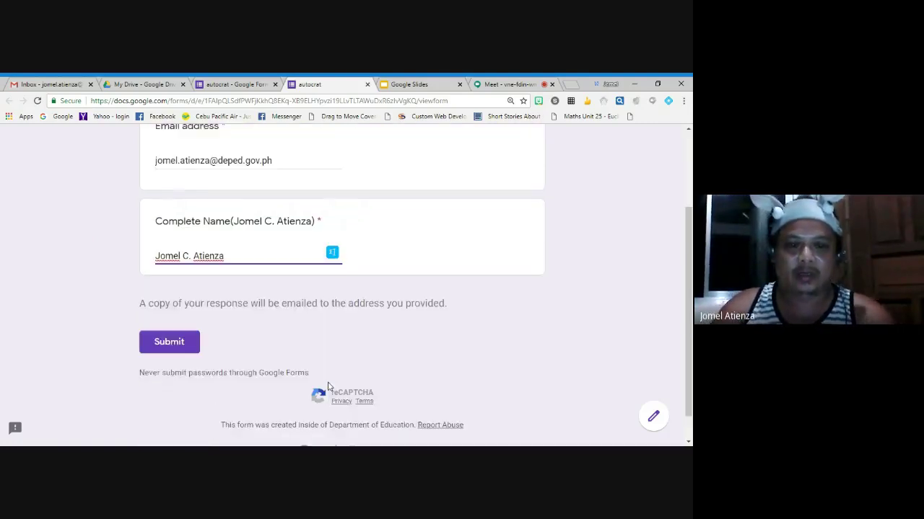
left_click(162, 316)
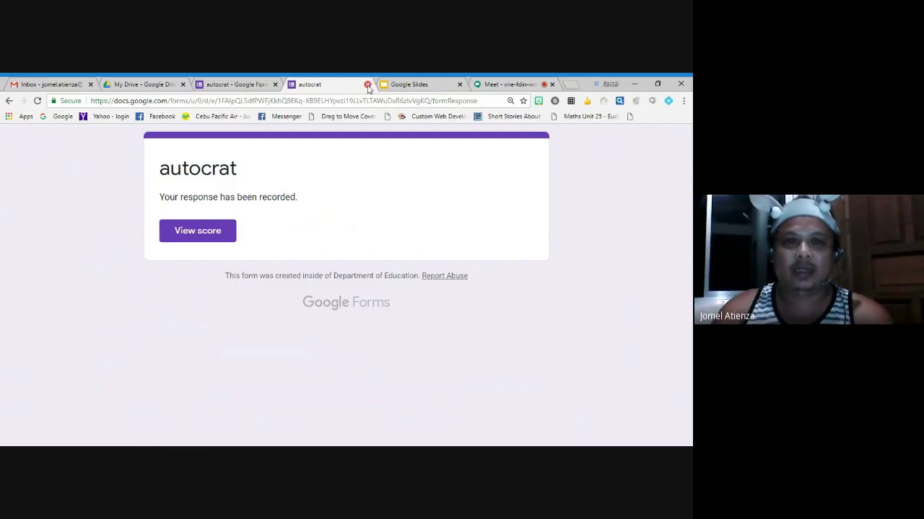
left_click(367, 84)
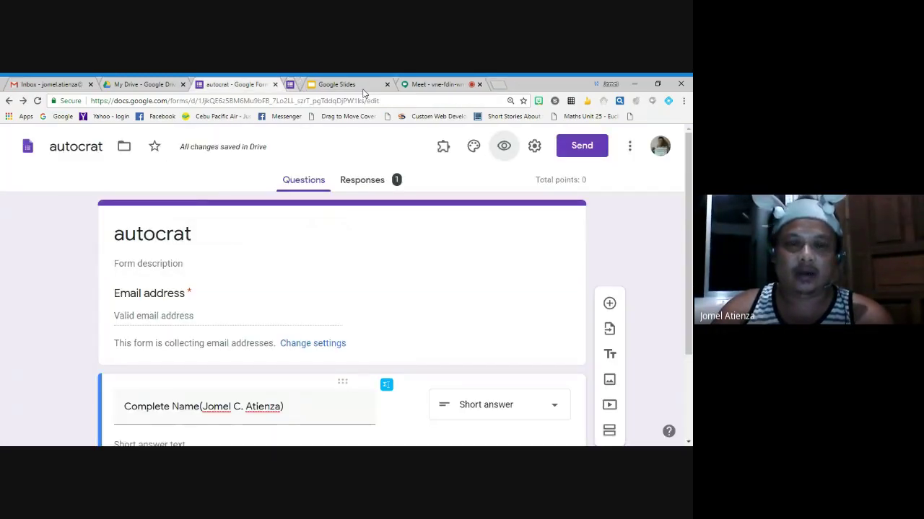
View the single response on the Responses tab and switch off Accepting responses
left_click(365, 185)
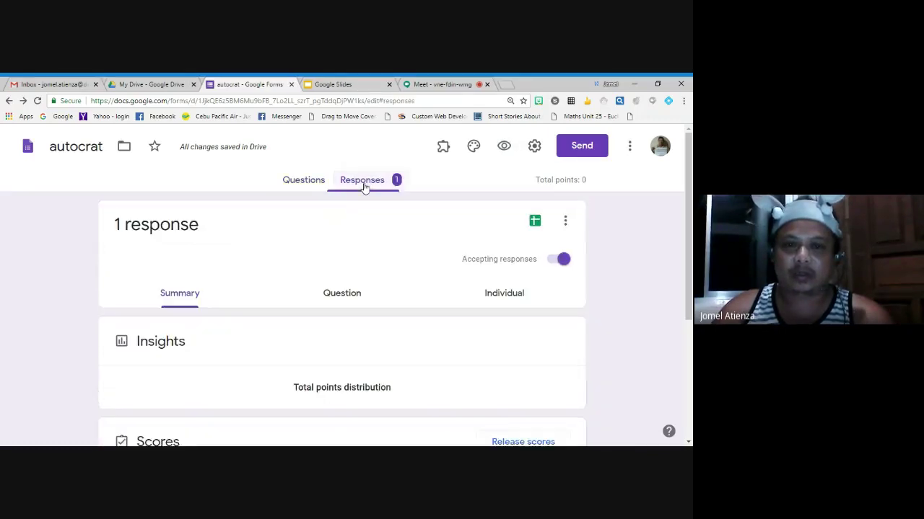
scroll(402, 246, "down", 3)
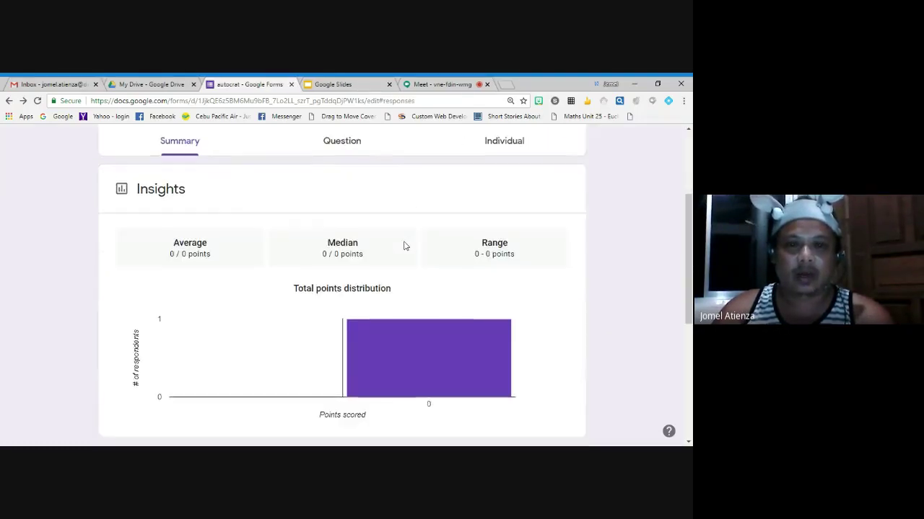
scroll(402, 243, "up", 3)
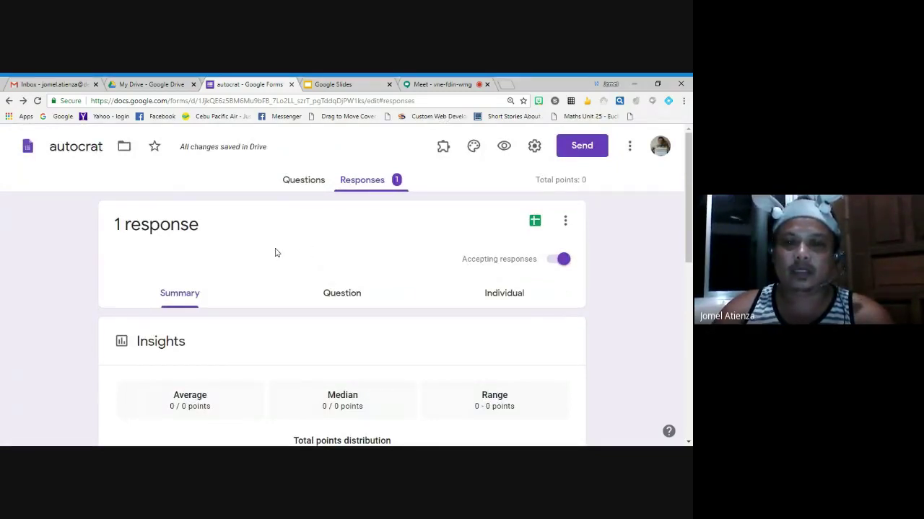
left_click(560, 260)
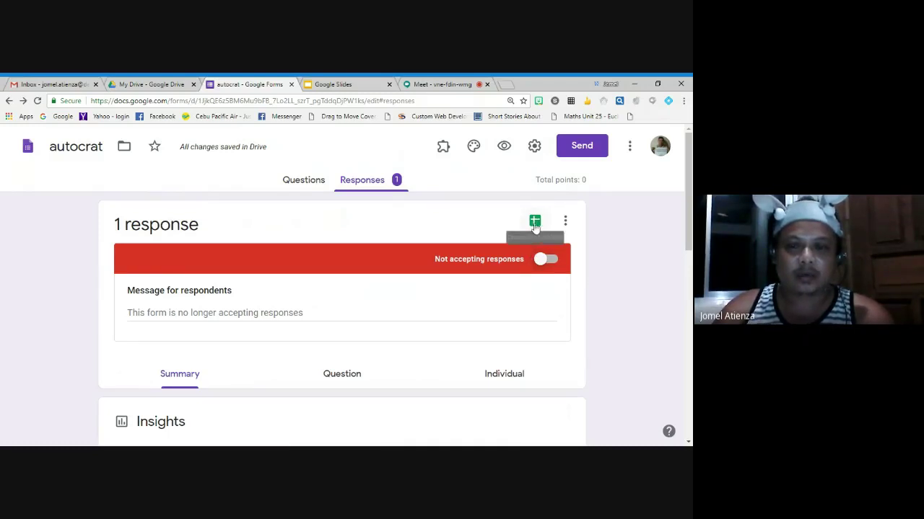
Create the new 'autocrat (Responses)' spreadsheet, then open the TCIHS-PFA presentation in Slides
left_click(535, 224)
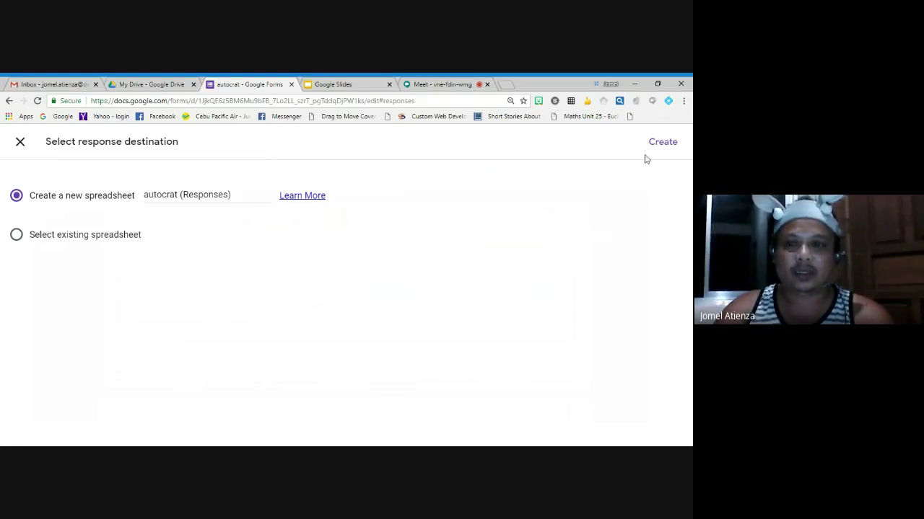
left_click(673, 143)
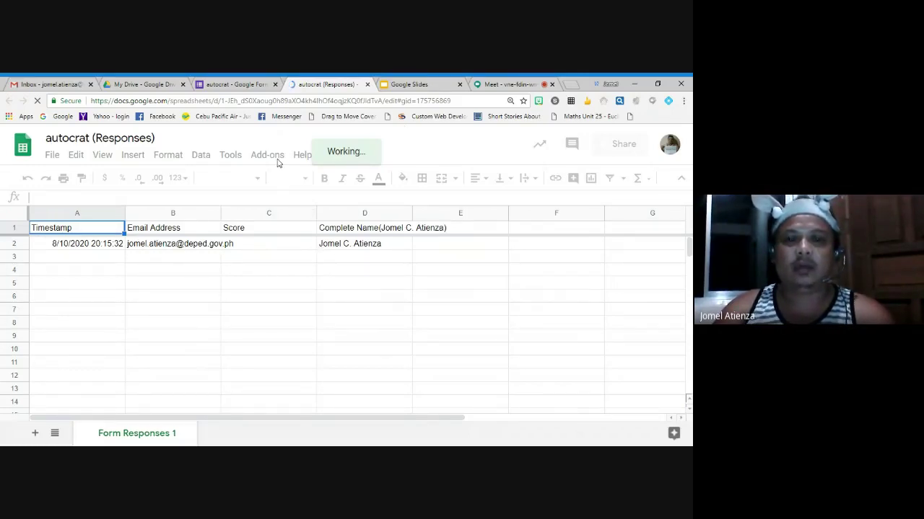
left_click(411, 88)
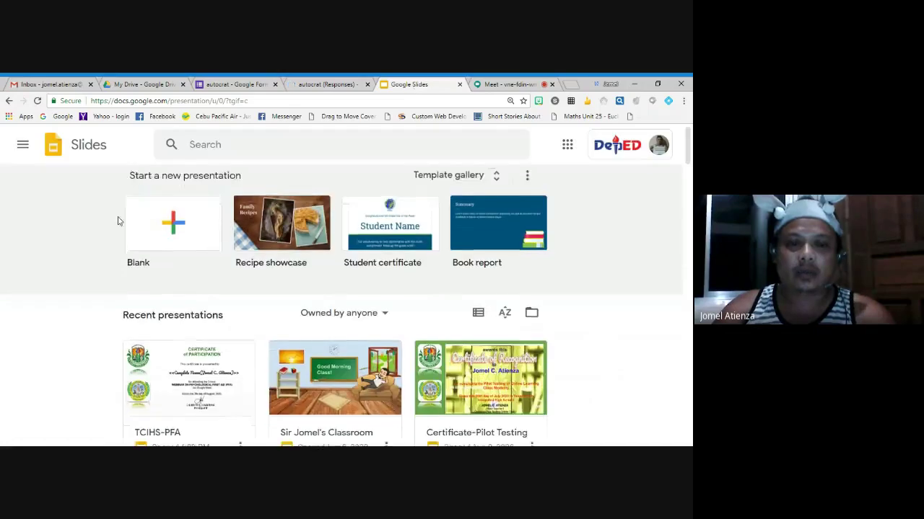
scroll(142, 257, "down", 1)
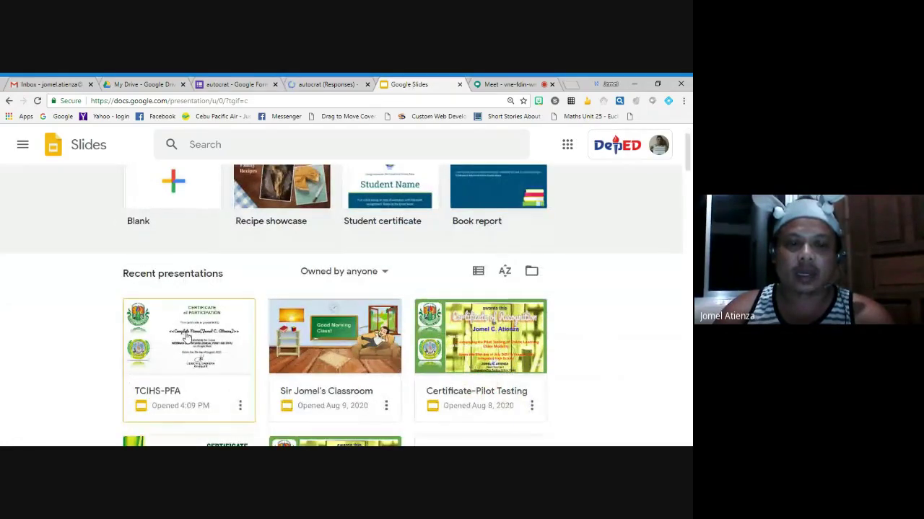
left_click(165, 390)
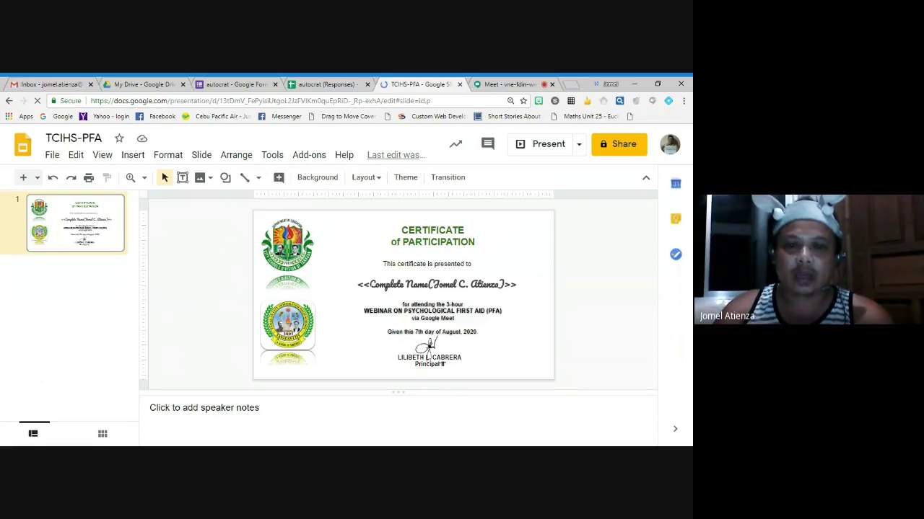
Place the cursor inside the <<Complete Name>> placeholder on the TCIHS-PFA slide
left_click(436, 285)
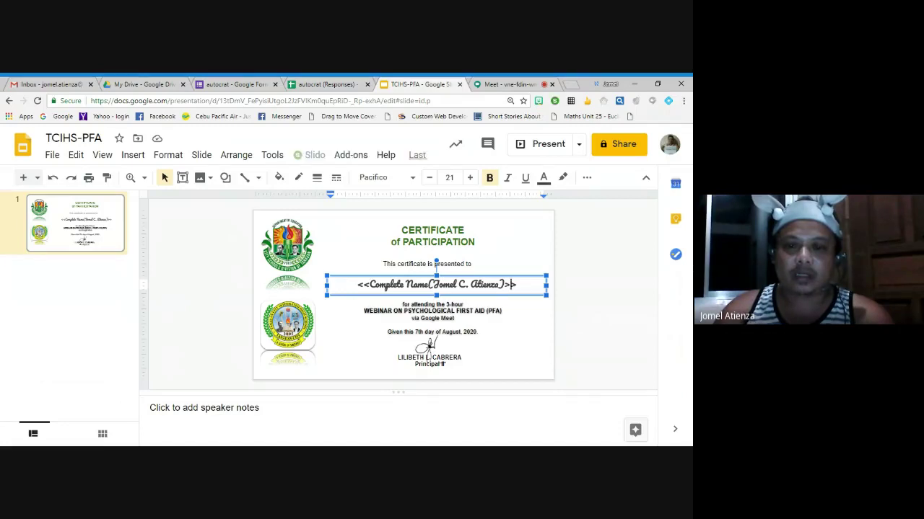
left_click(374, 285)
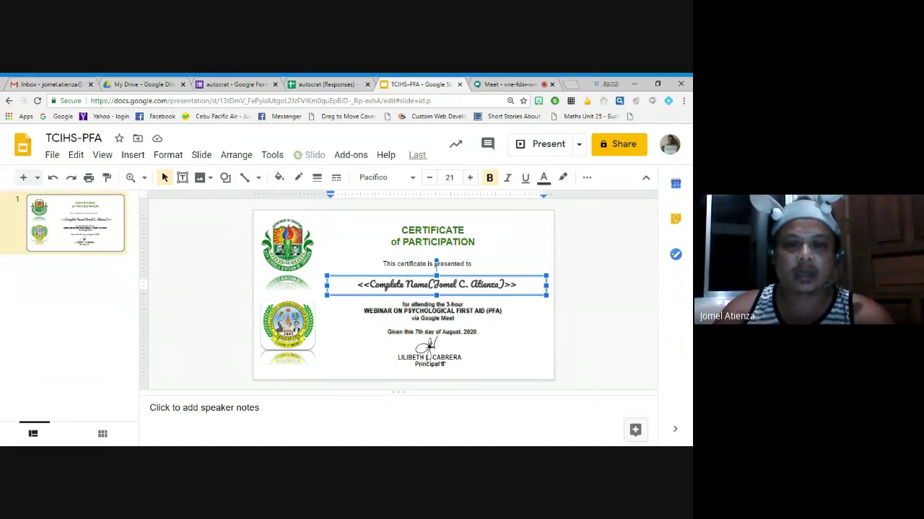